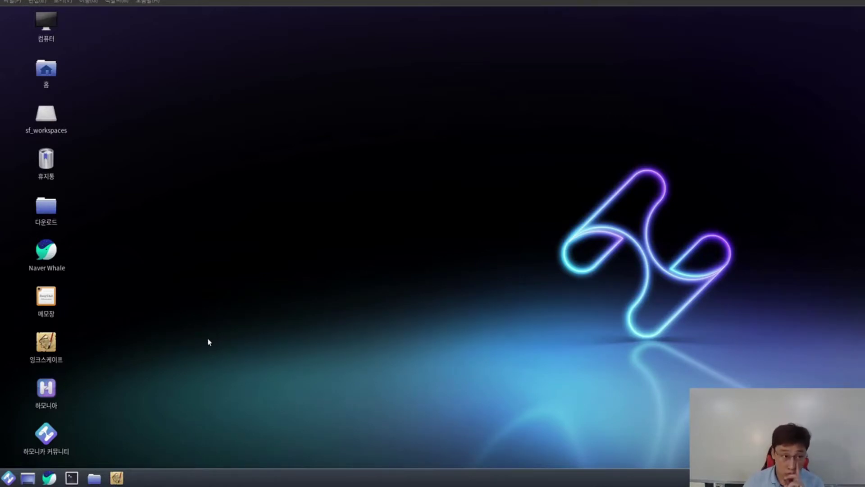
- Open the Disks utility (디스크), inspect the mount options of the hard disk's Ext4 partition, and close it without changing anything
click(8, 477)
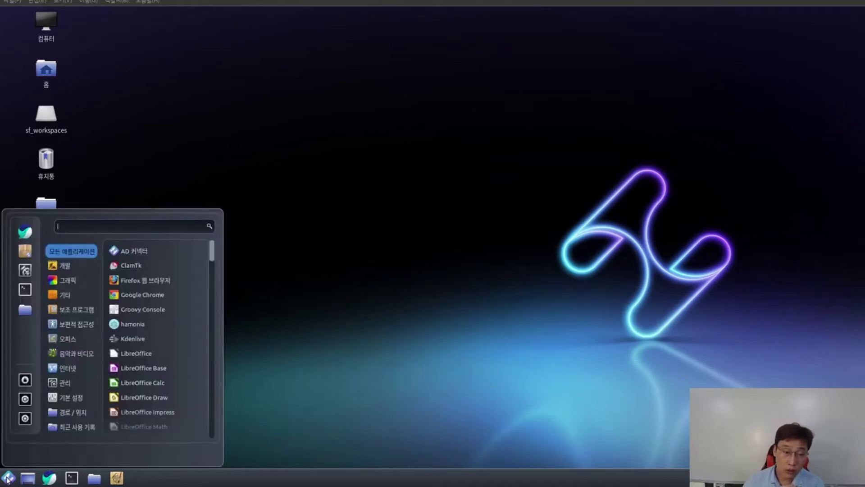
mouse_move(67, 384)
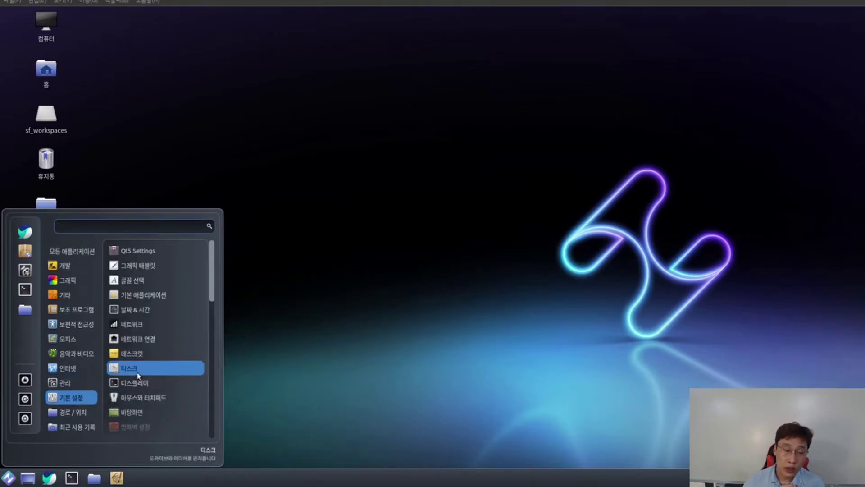
click(138, 374)
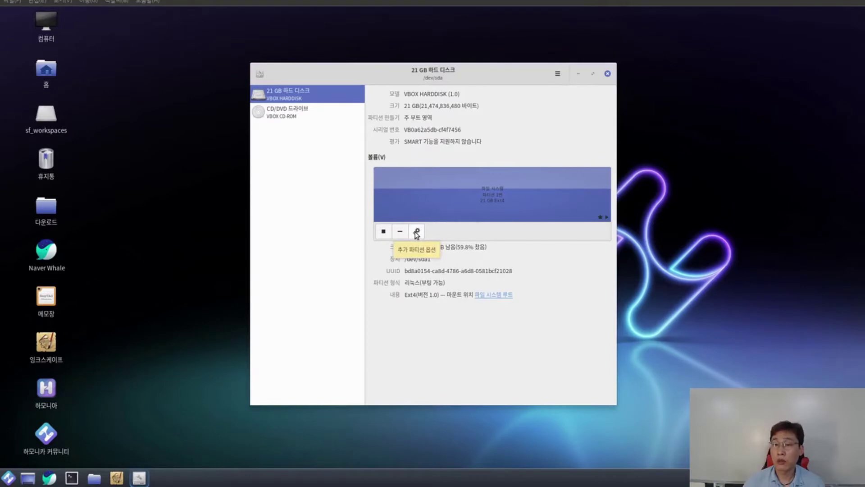
click(417, 232)
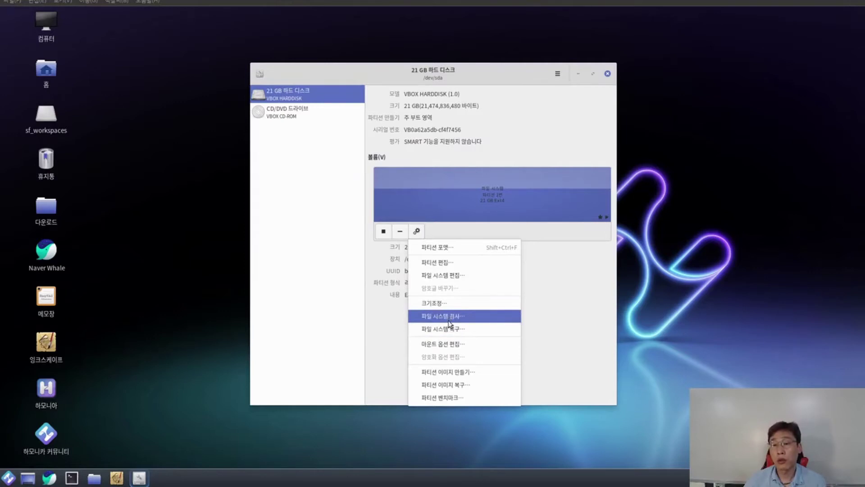
click(443, 346)
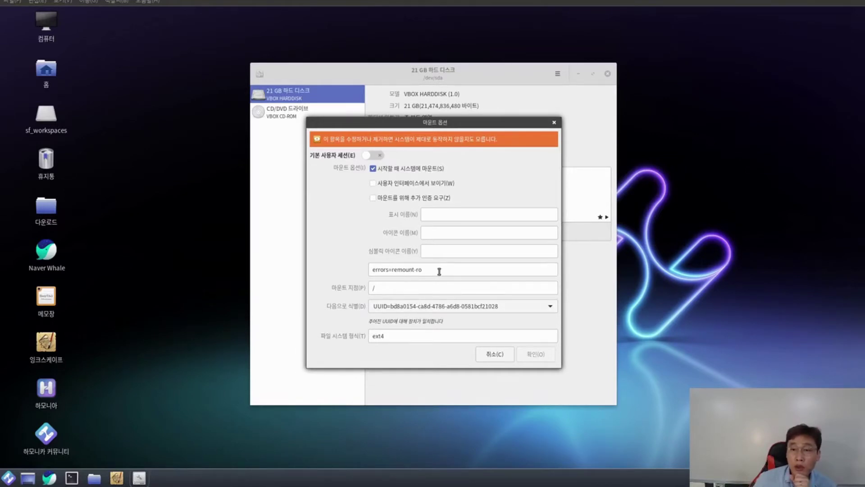
drag(441, 272, 363, 269)
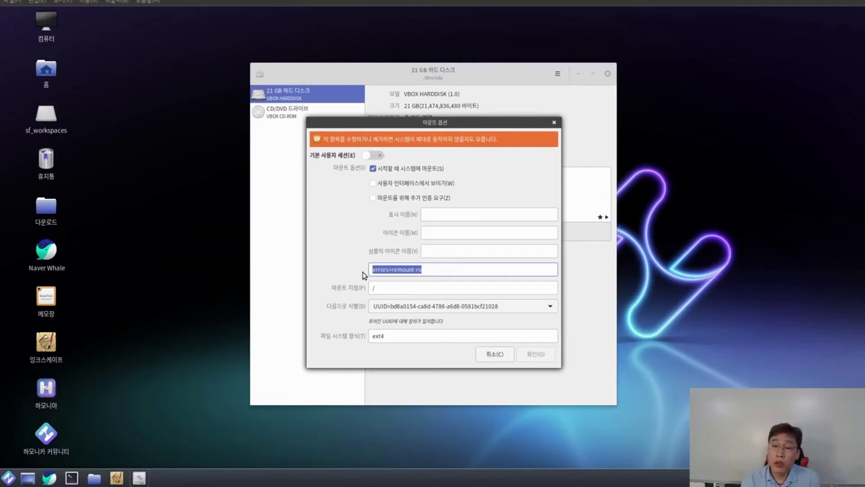
click(496, 354)
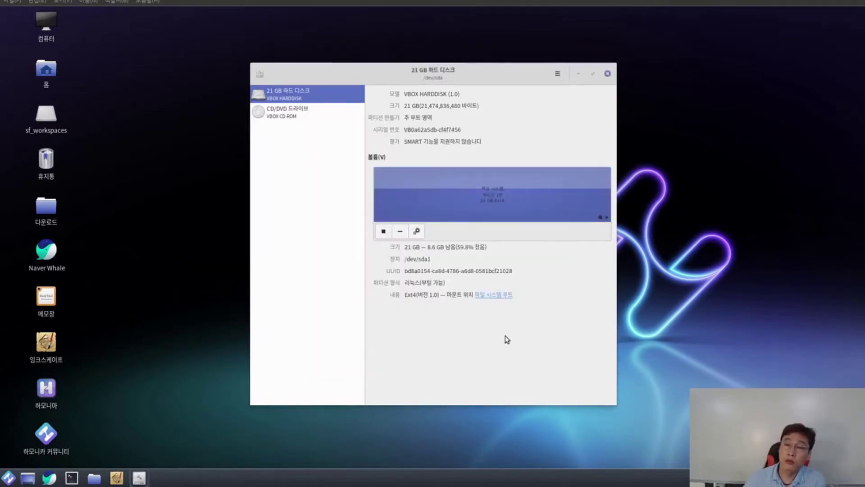
click(608, 74)
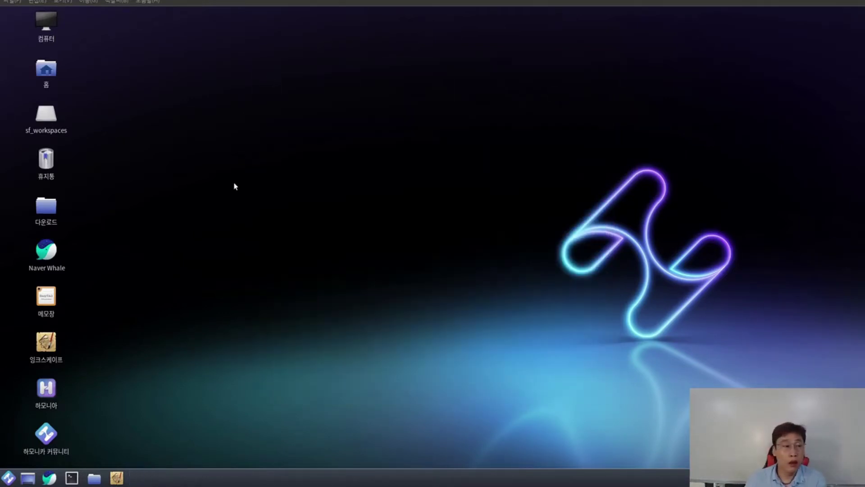
- Reopen the Disks utility and view the benchmark window for the hard disk's Ext4 partition without running a benchmark
click(9, 478)
mouse_move(76, 397)
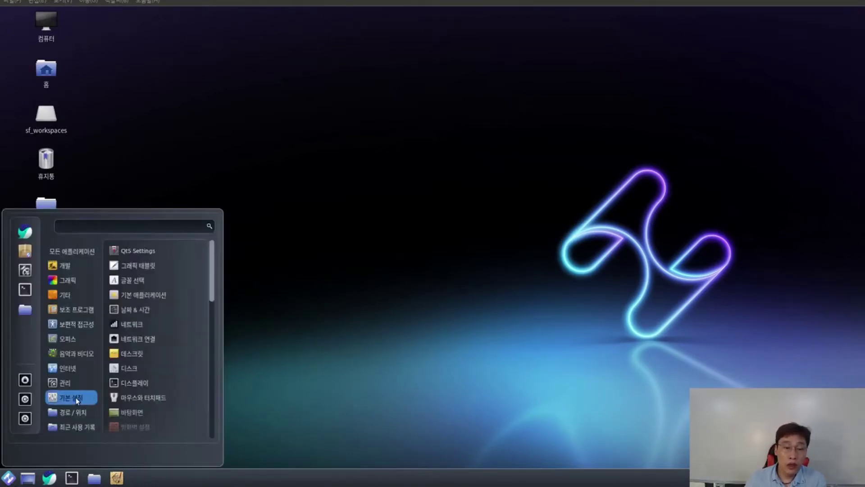
click(138, 369)
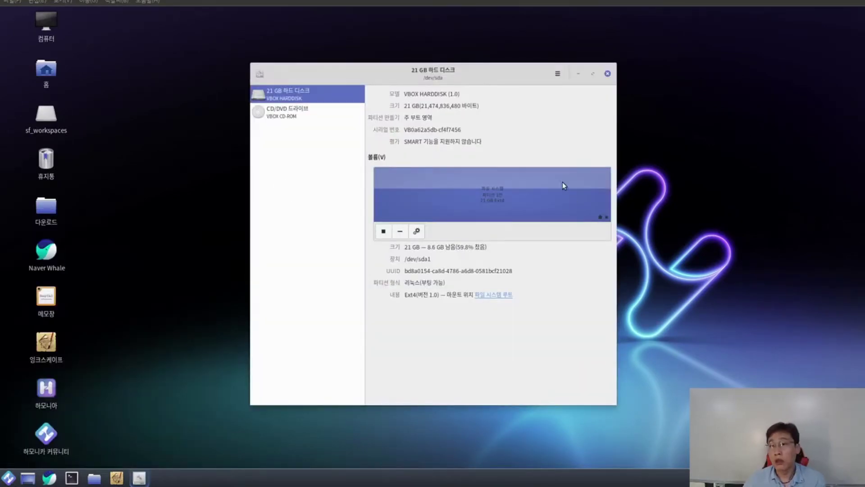
click(422, 232)
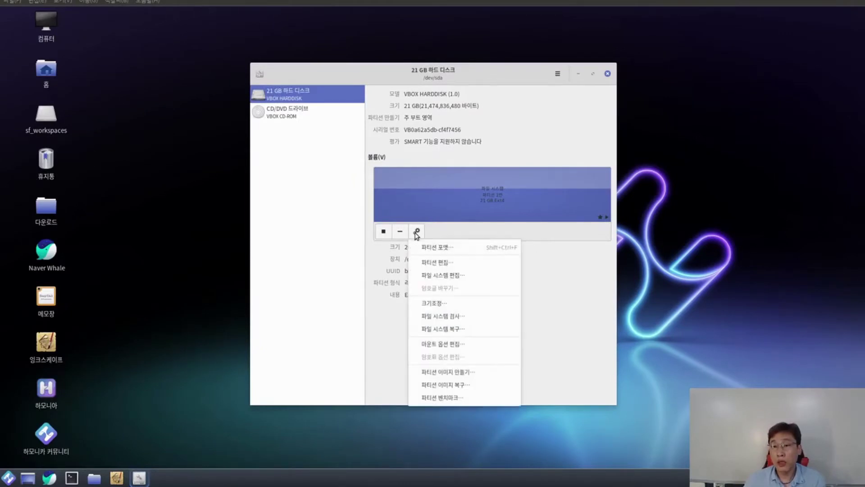
click(451, 398)
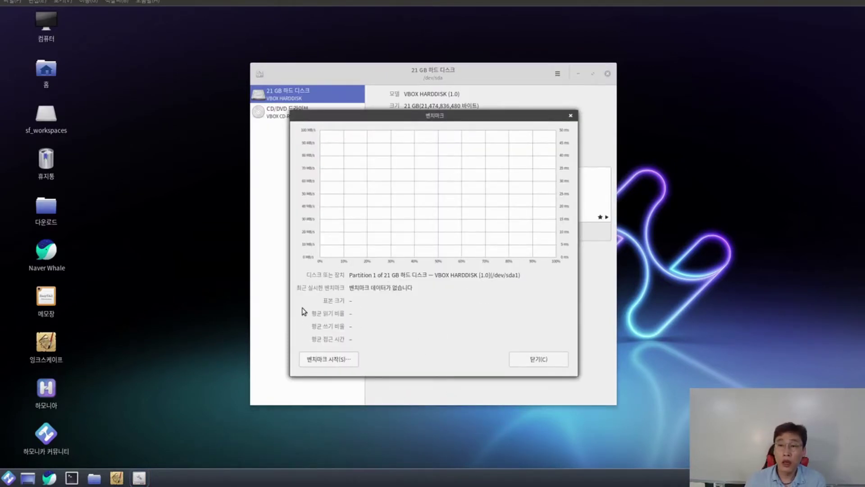
click(571, 116)
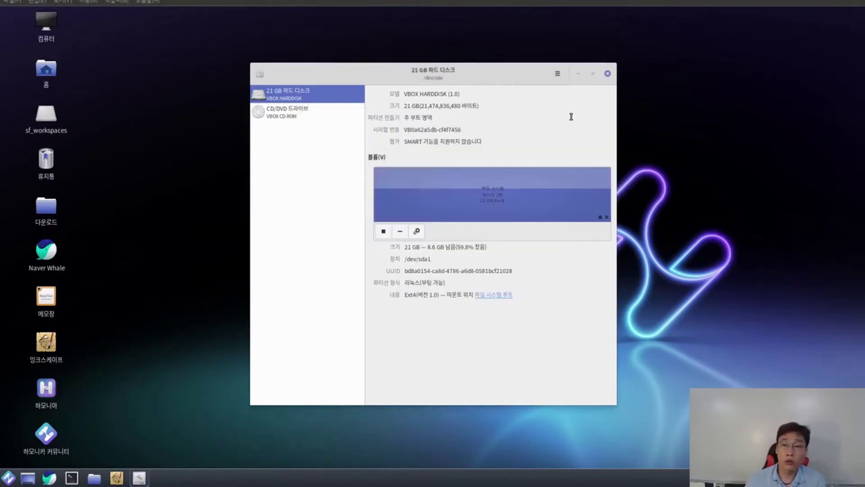
- View the options for creating and restoring an image of the Ext4 partition, cancel both, and close the Disks utility
click(417, 232)
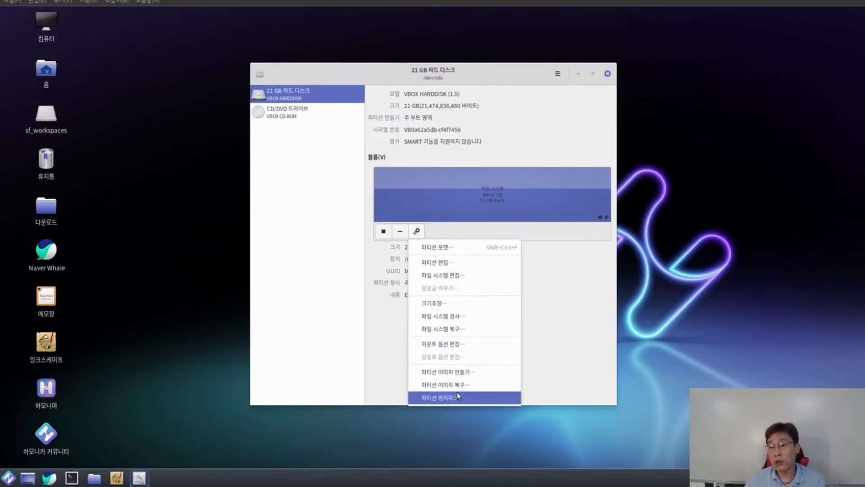
click(463, 372)
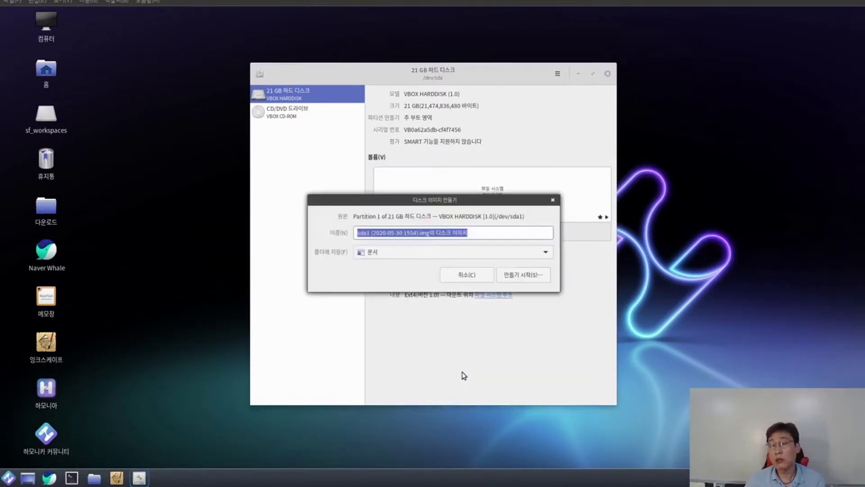
click(470, 275)
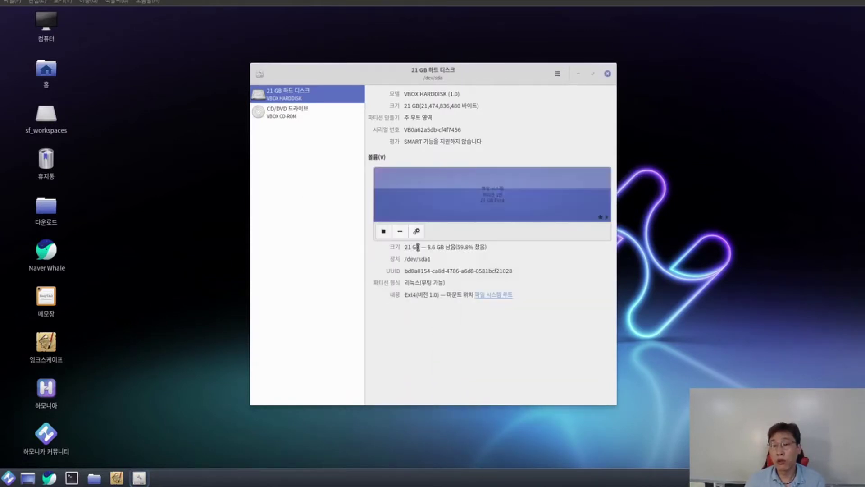
click(416, 232)
click(461, 386)
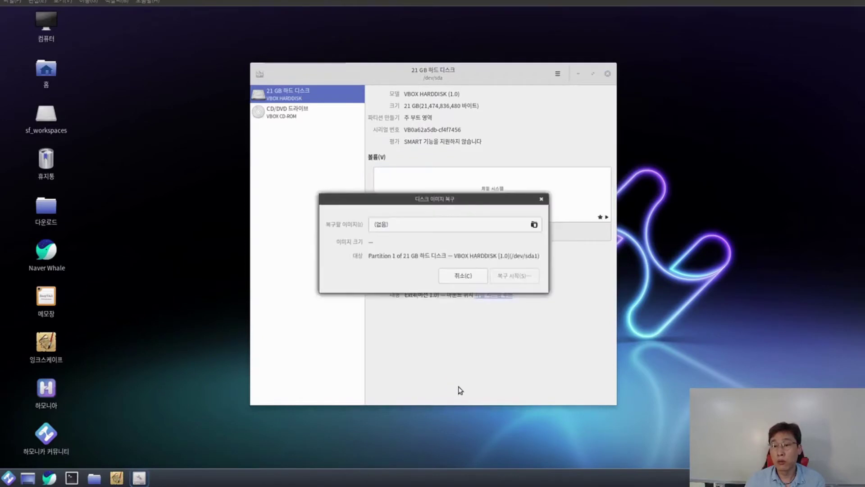
click(460, 276)
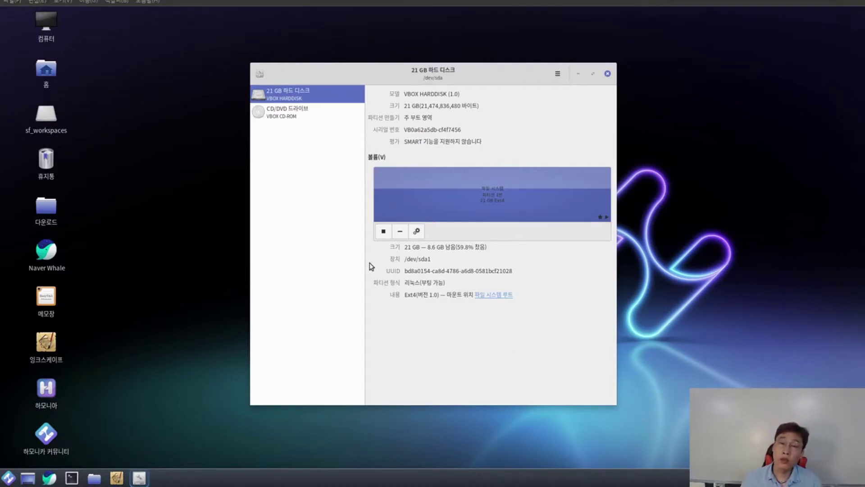
click(608, 74)
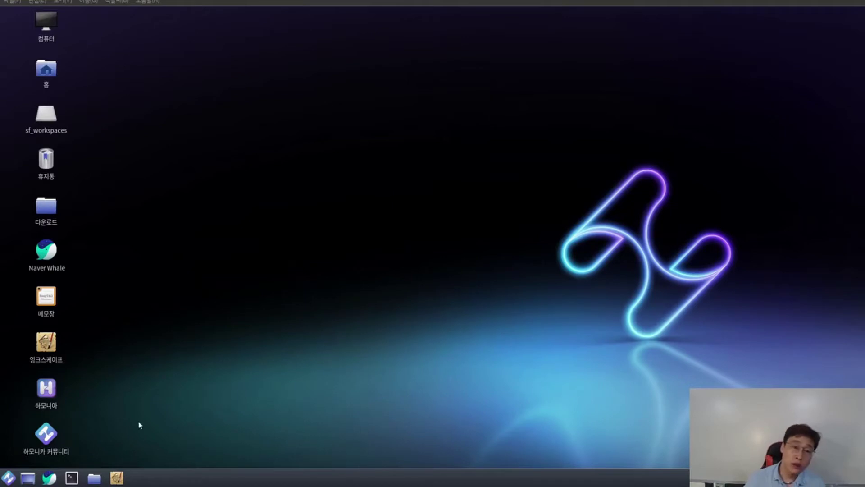
- Open the Software Manager (소프트웨어 매니저) and search for gparted
click(8, 479)
mouse_move(67, 397)
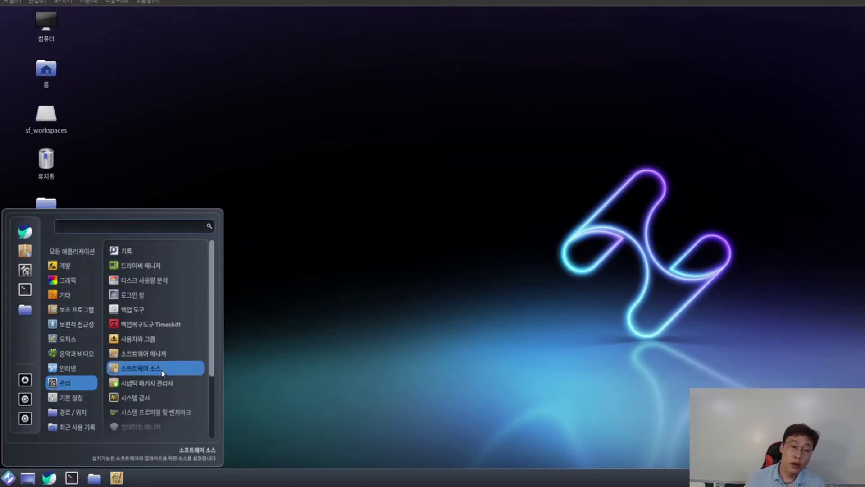
click(161, 353)
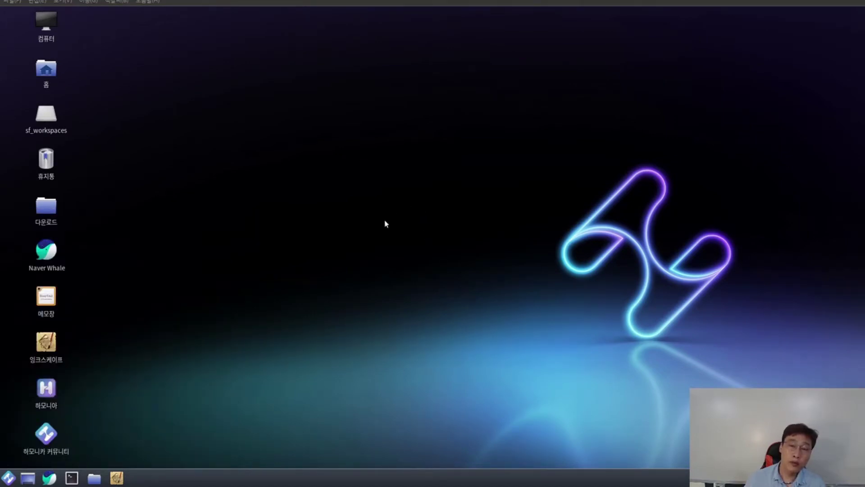
click(518, 98)
text(gparted)
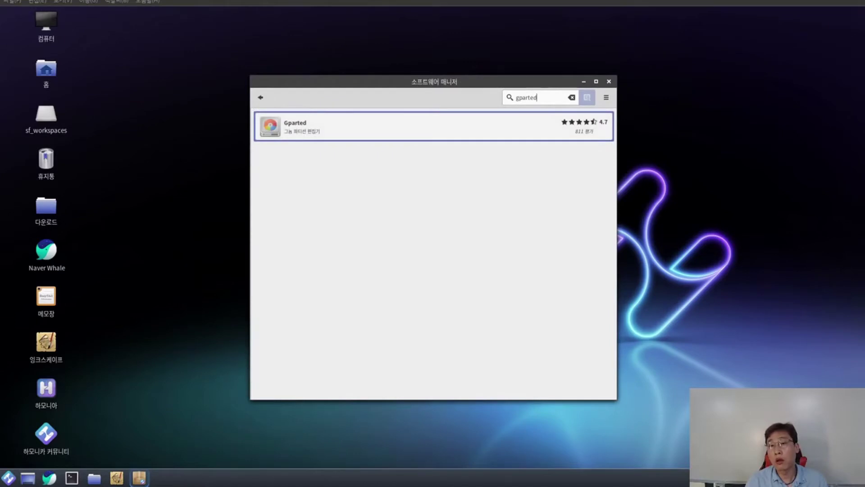
- Install Gparted from the search results, authorising the installation with the account password
click(444, 135)
click(571, 132)
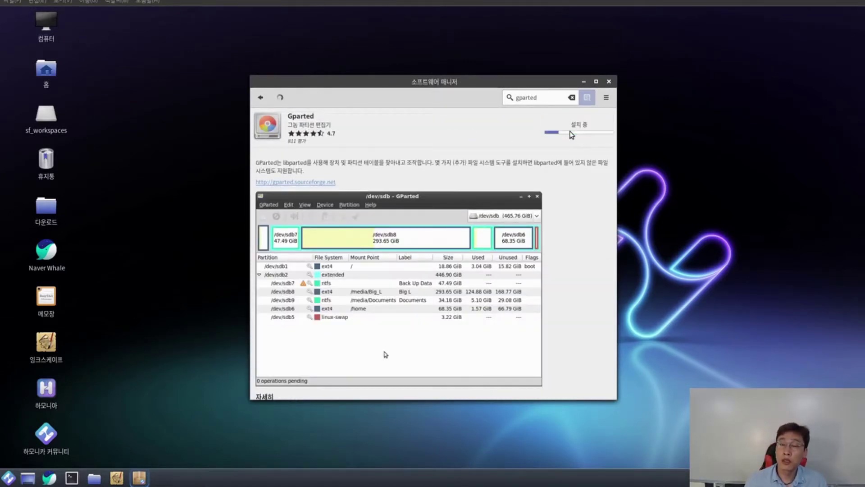
text(*******)
key(Return)
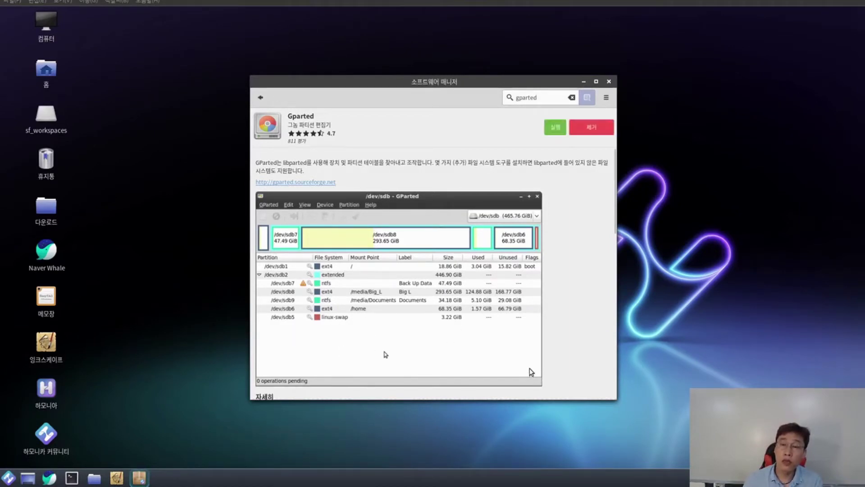
- Launch GParted from its software page, authenticate with the account password, and move its window aside
click(555, 131)
text(****)
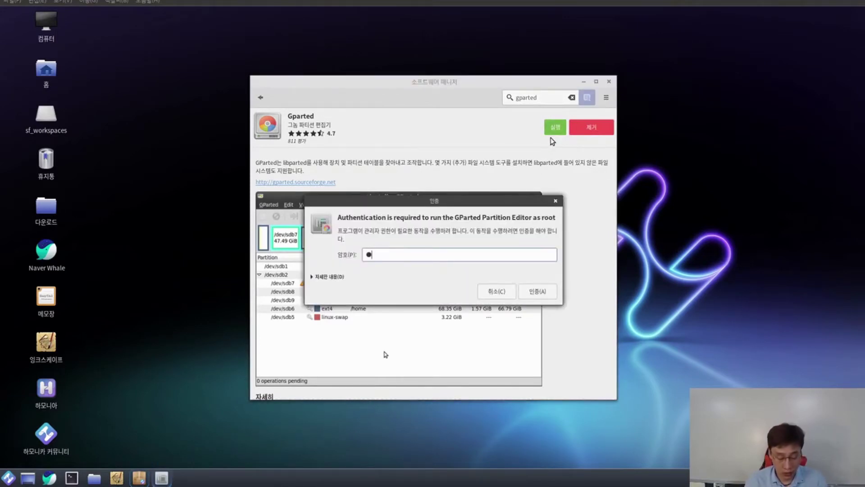
text(****)
key(Return)
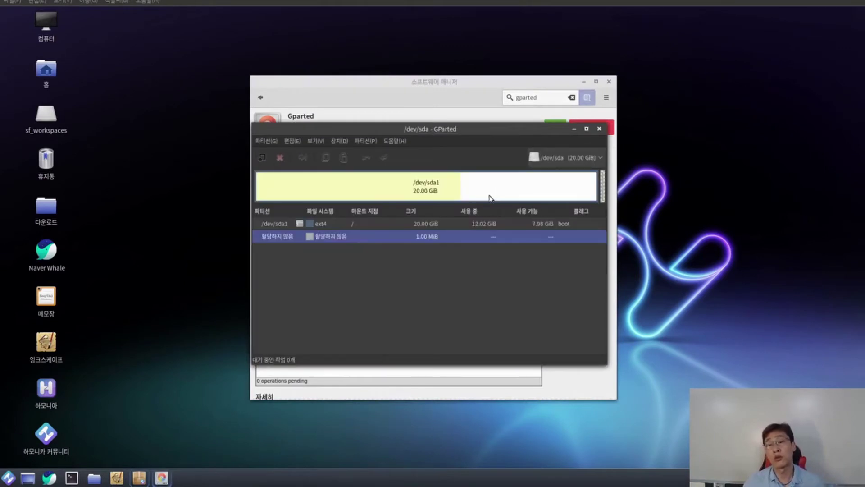
drag(405, 119, 318, 66)
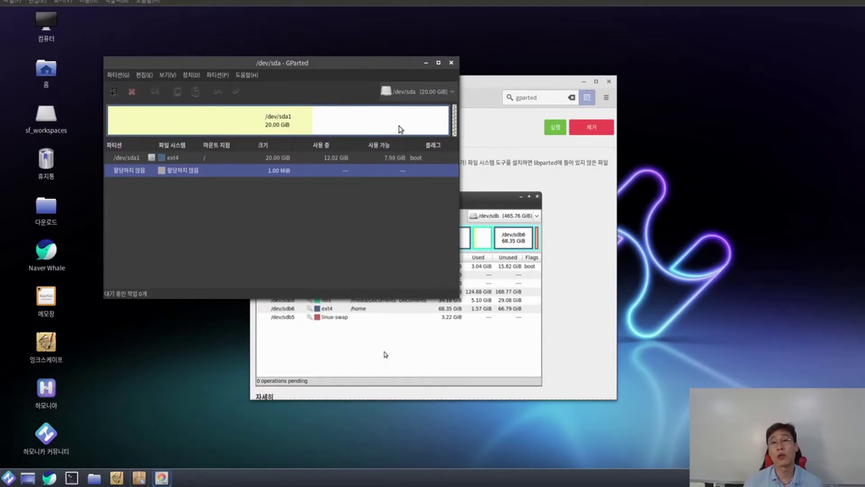
- Check the device selector and the operations offered for /dev/sda1 in GParted, and close GParted and the Software Manager
click(407, 96)
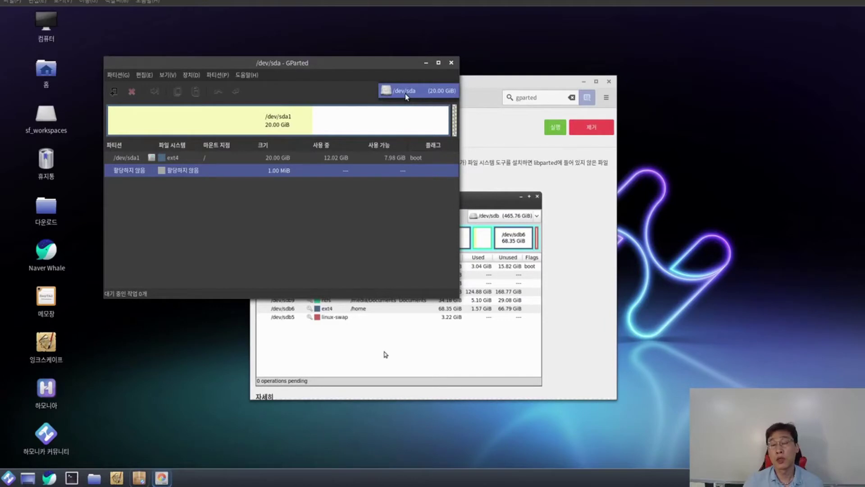
click(399, 119)
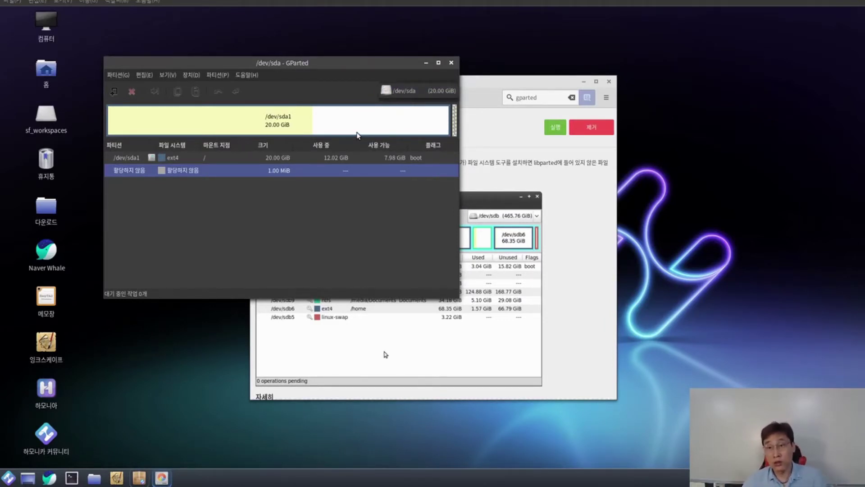
right_click(334, 131)
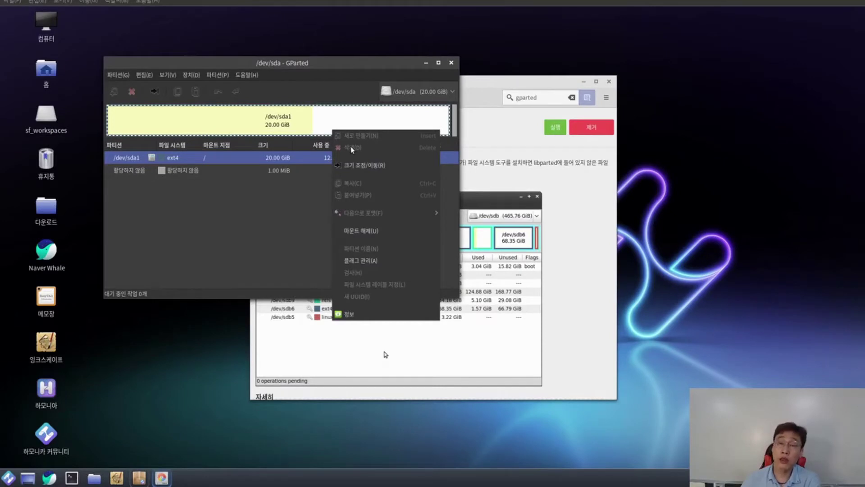
click(307, 94)
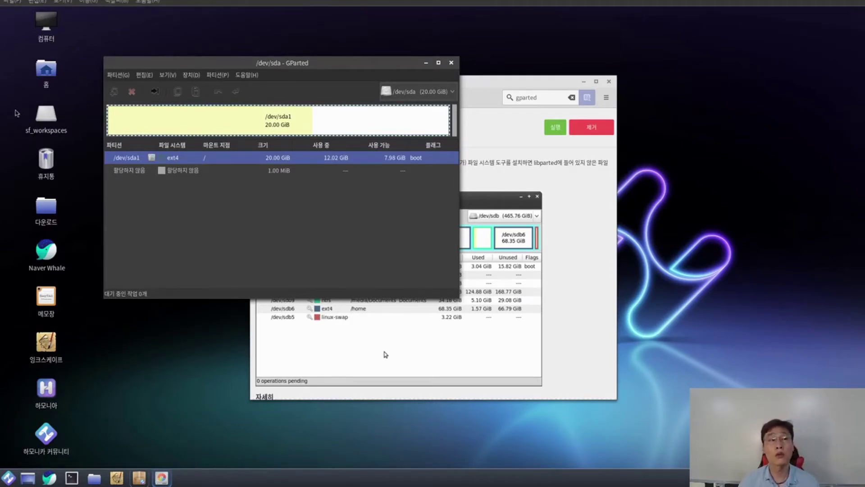
click(451, 63)
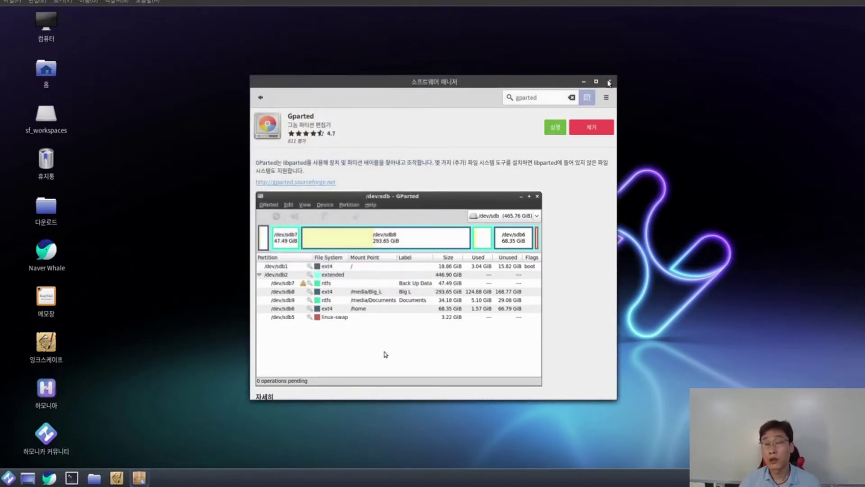
click(609, 81)
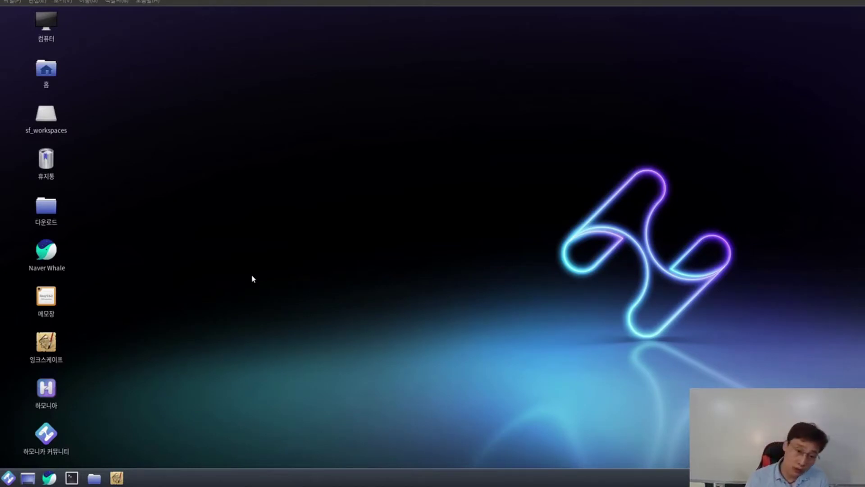
- Look through the 기본 설정 and 관리 application categories, and open 백업 도구 from 관리 to check its options before closing it
click(9, 479)
click(79, 397)
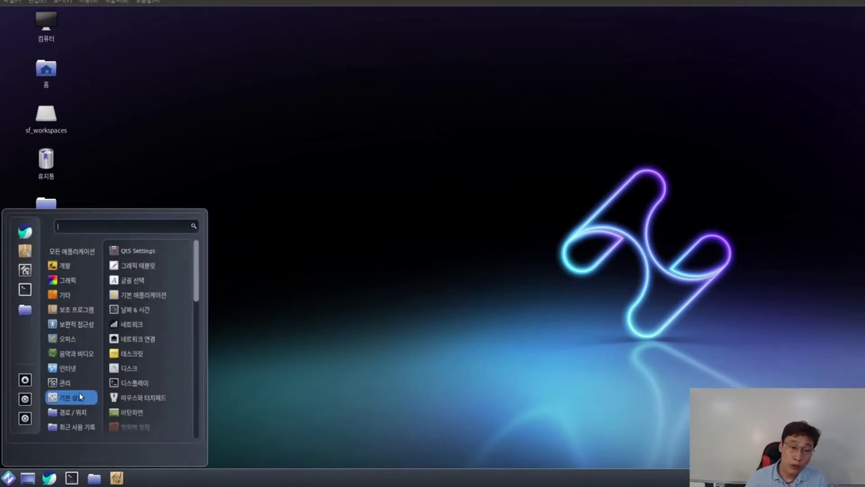
scroll(158, 397, down, 3)
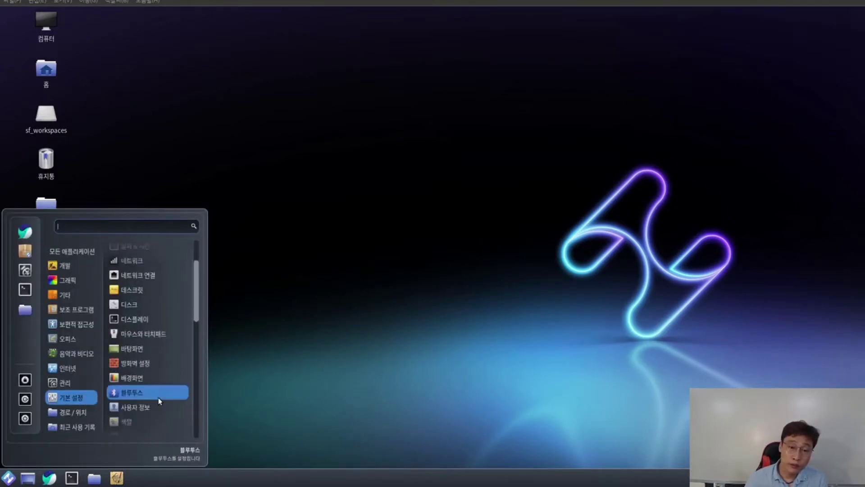
scroll(159, 397, down, 5)
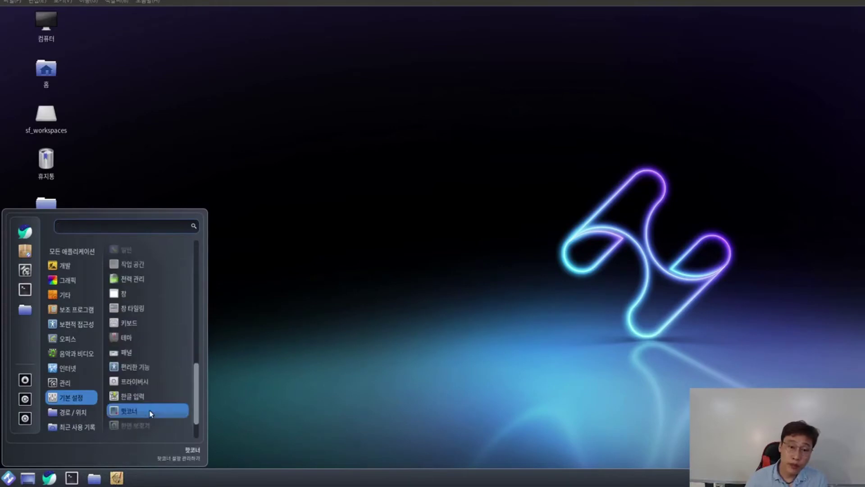
click(68, 382)
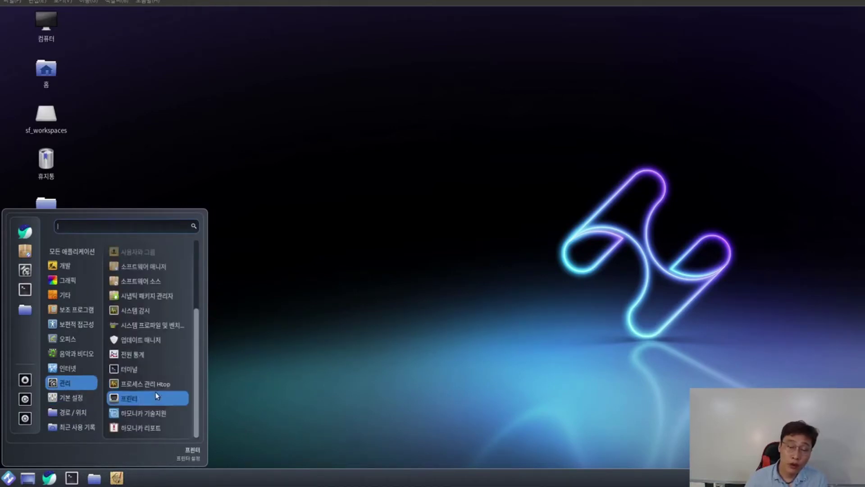
scroll(158, 395, up, 2)
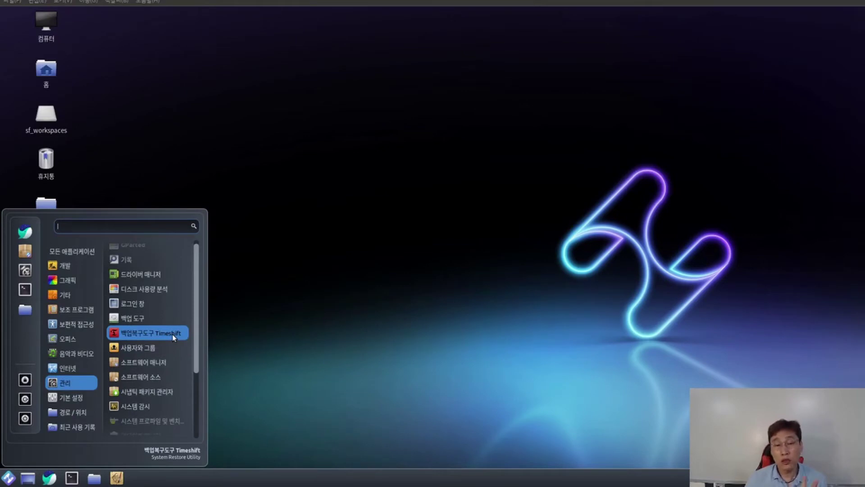
click(134, 319)
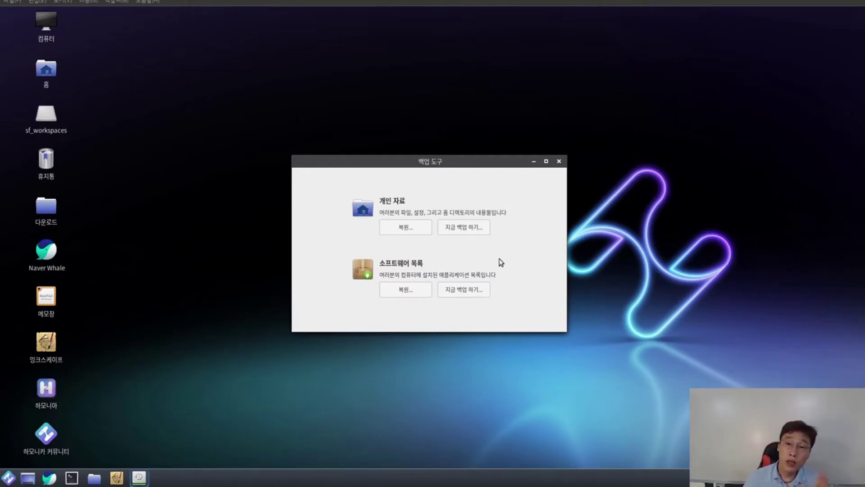
click(559, 162)
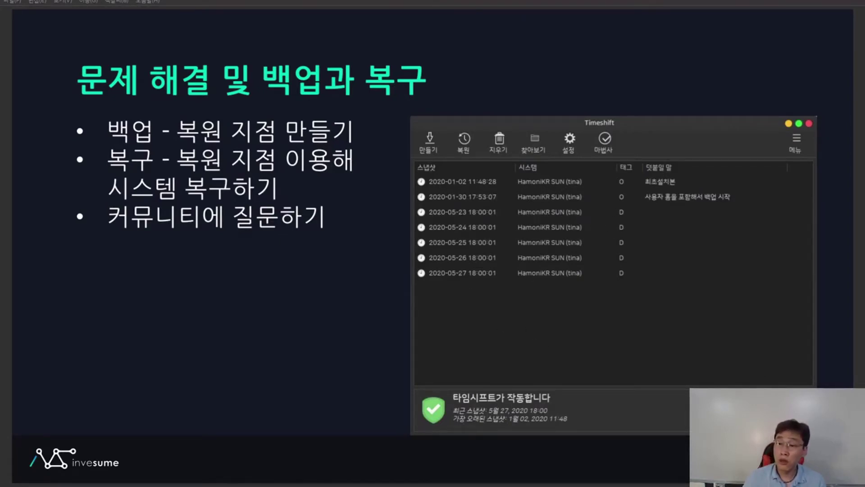
- Return from the slides to the desktop and examine the snapshot format and location settings in Timeshift
key(alt+Tab)
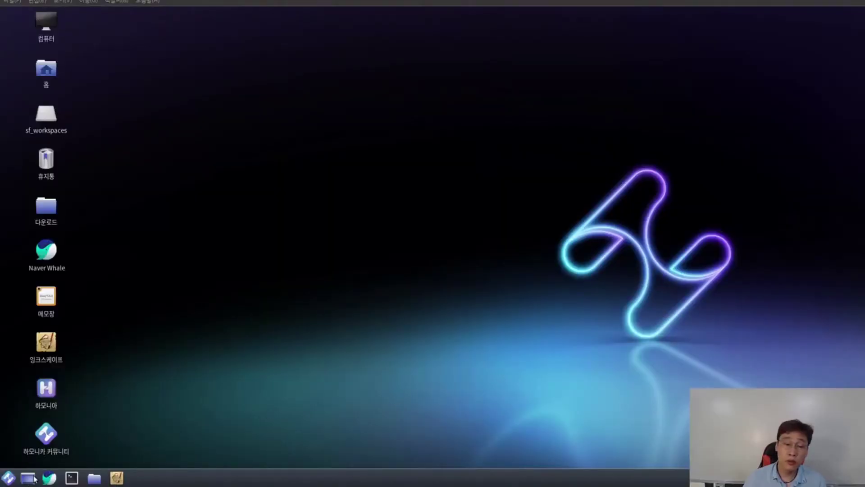
click(8, 478)
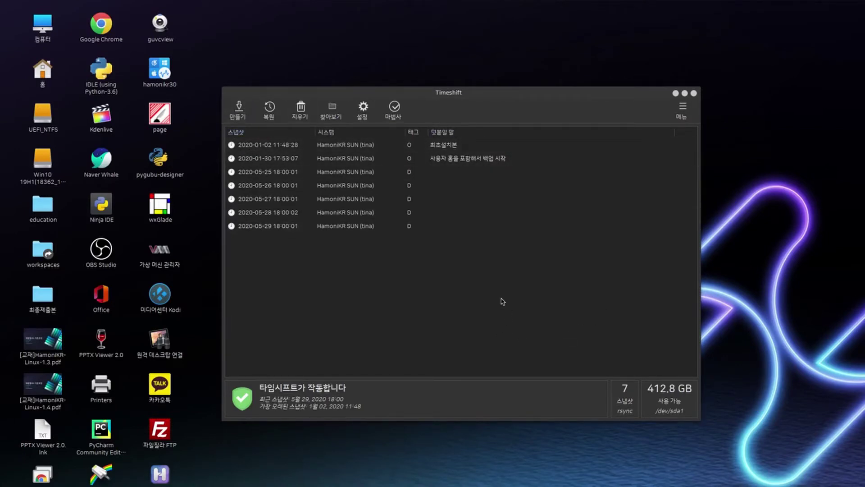
click(363, 111)
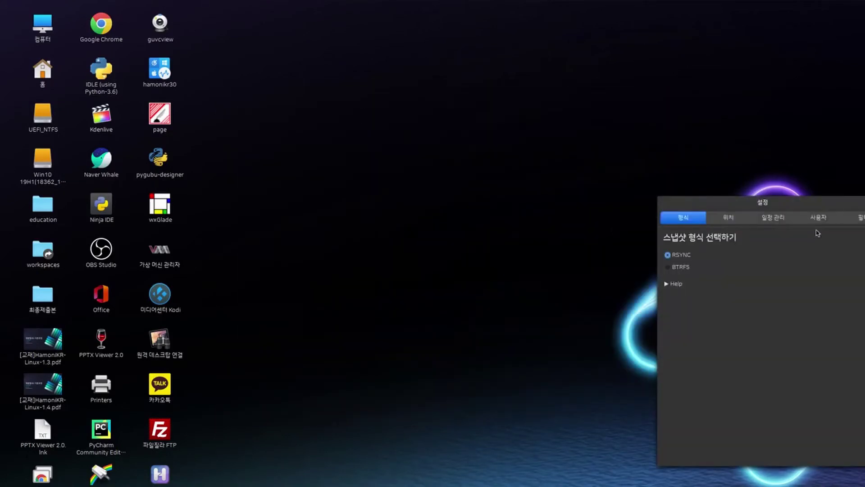
drag(790, 207, 440, 154)
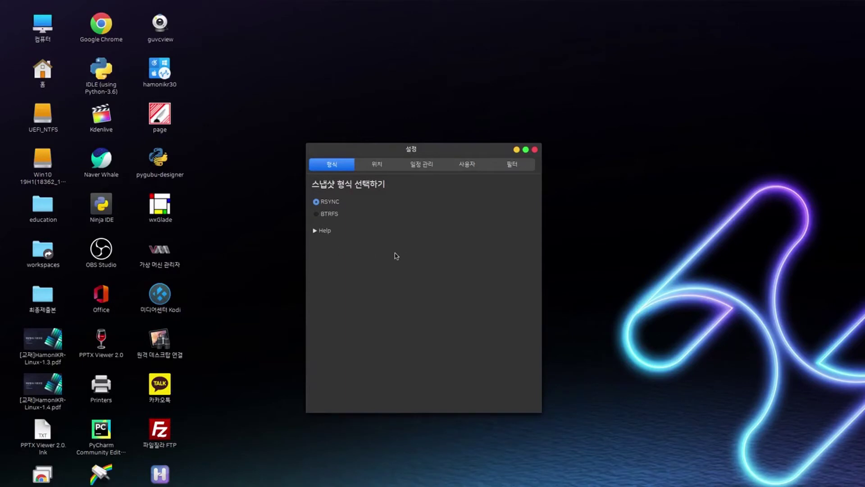
click(379, 166)
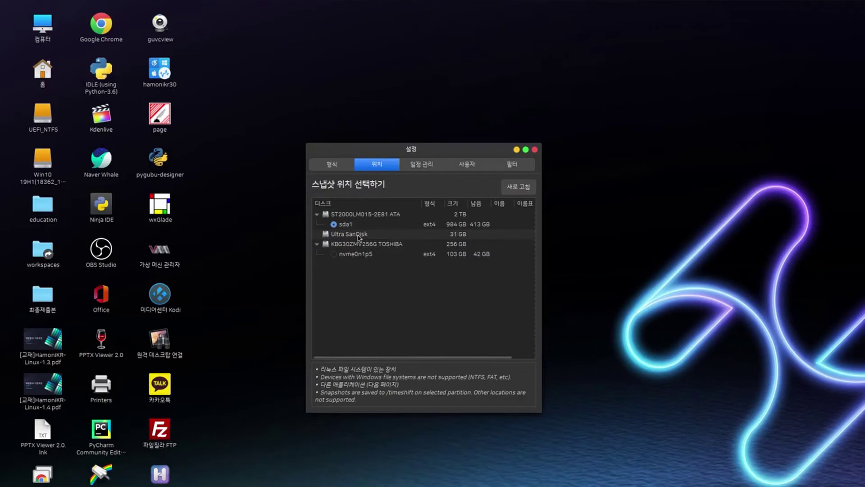
- Try enabling monthly (매월) and weekly (매주) snapshots in Timeshift's schedule settings, and switch both off again
click(425, 168)
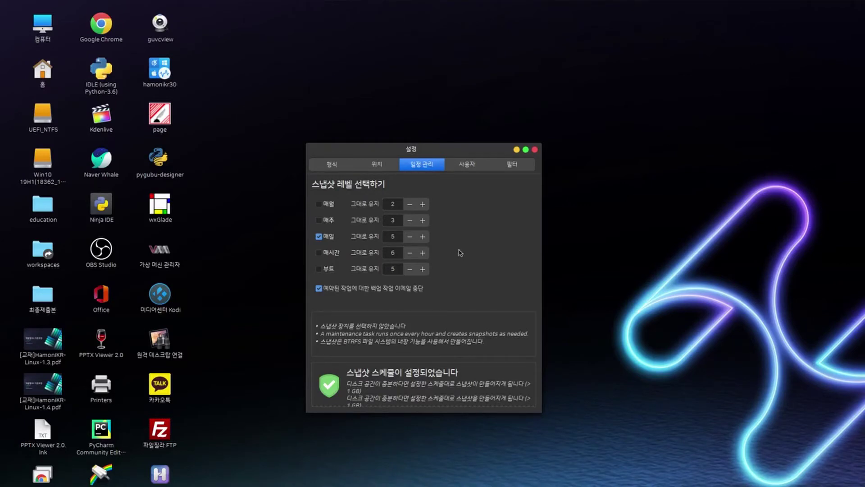
click(319, 204)
click(319, 220)
click(319, 220)
click(319, 203)
- Examine Timeshift's user home directory and include/exclude filter settings, and close the settings window
click(473, 168)
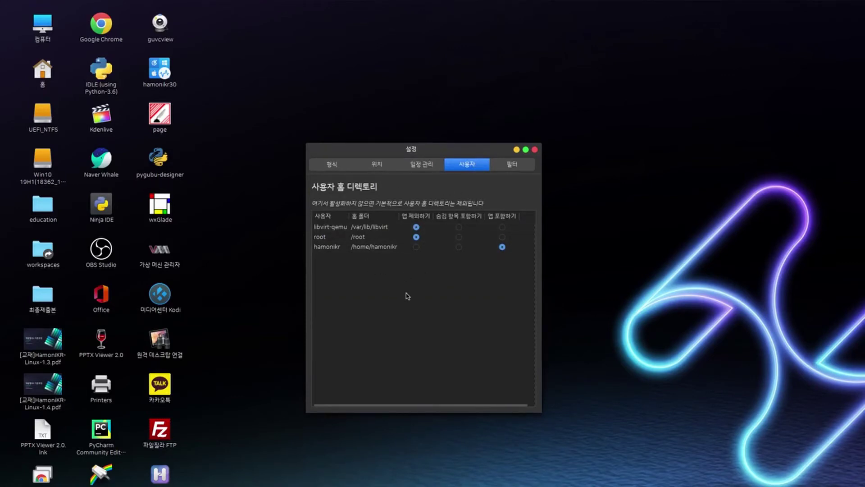
click(512, 170)
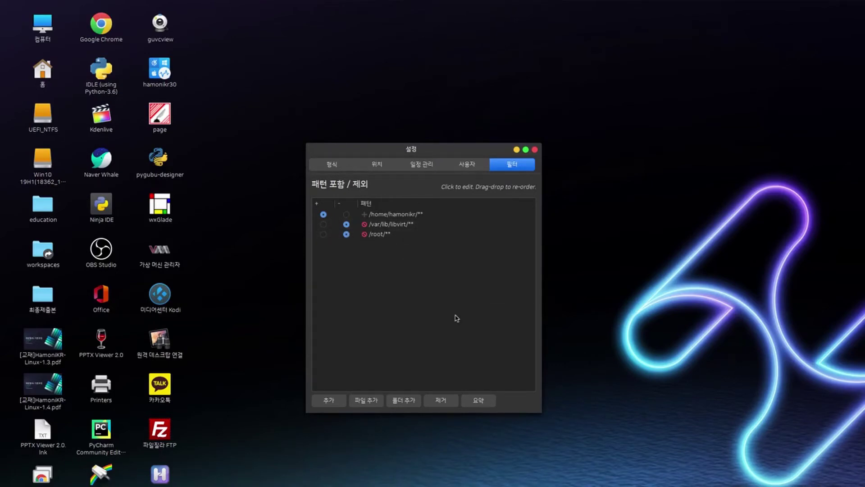
click(534, 149)
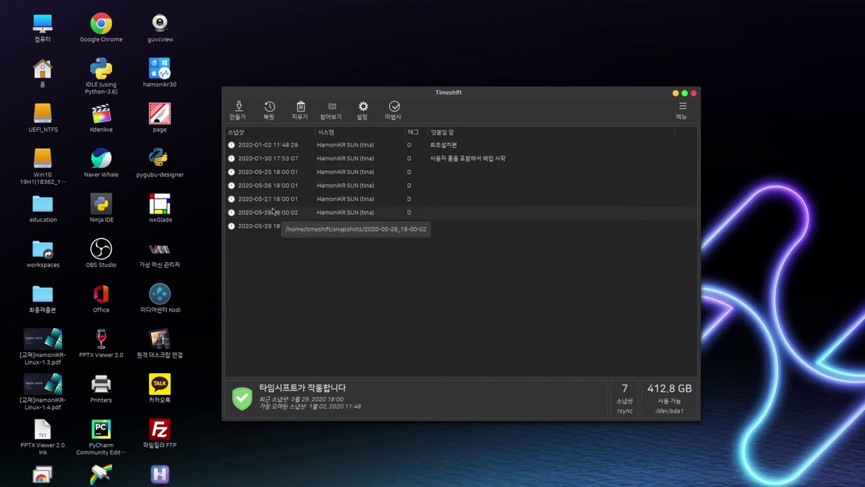
click(289, 150)
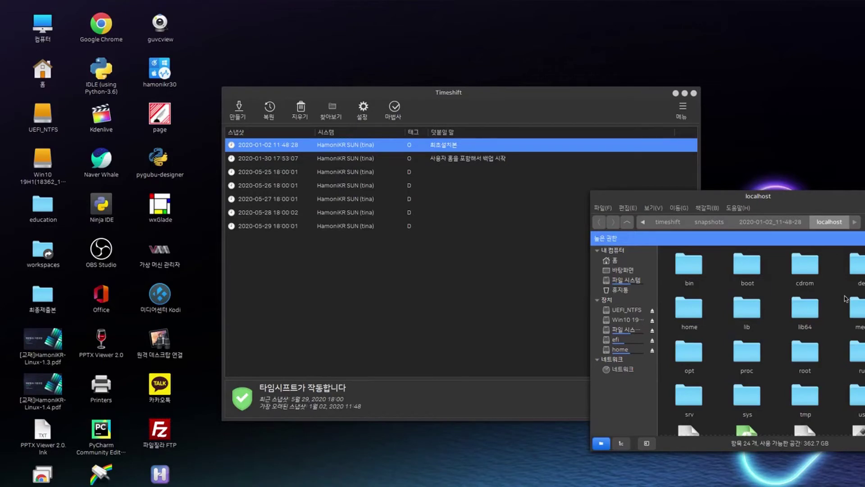
scroll(836, 333, down, 1)
scroll(836, 333, up, 1)
key(alt+F4)
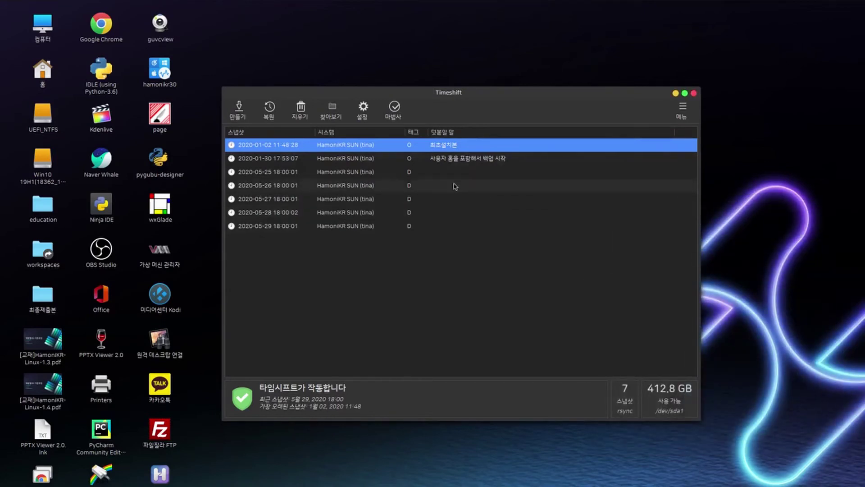
- Go through Timeshift's setup wizard pages for format, location and schedule without changes, finish it, and check the extra menu options
click(395, 110)
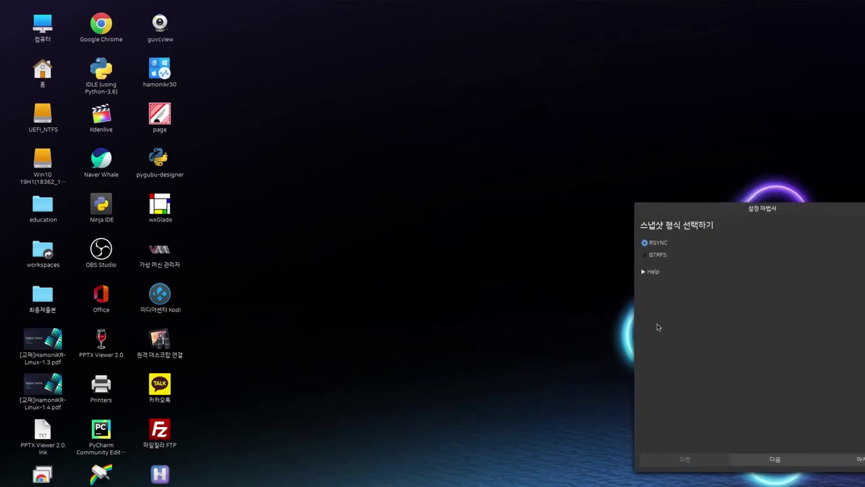
click(788, 460)
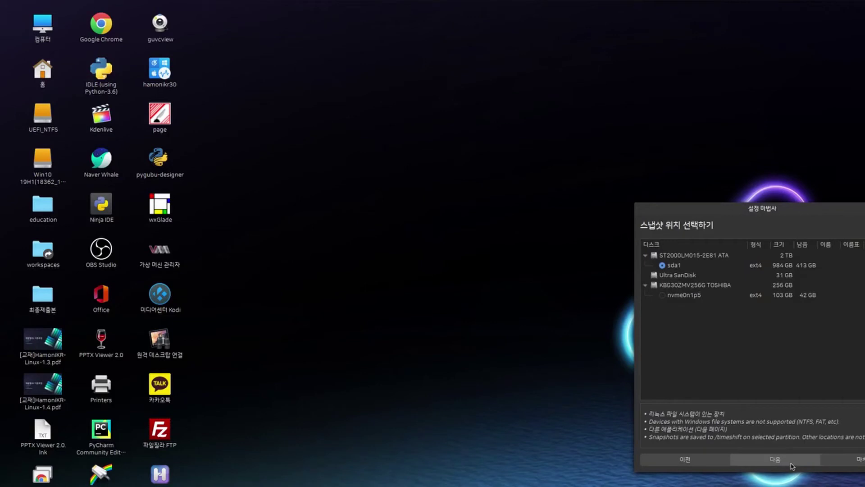
click(802, 463)
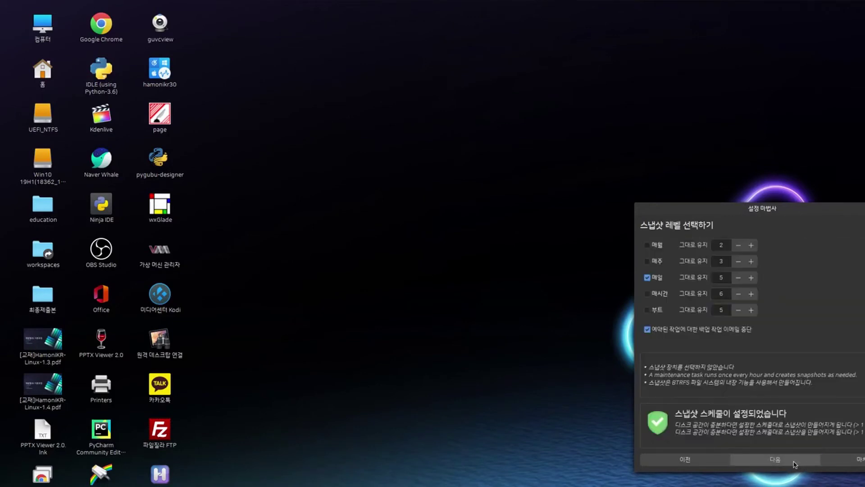
click(847, 459)
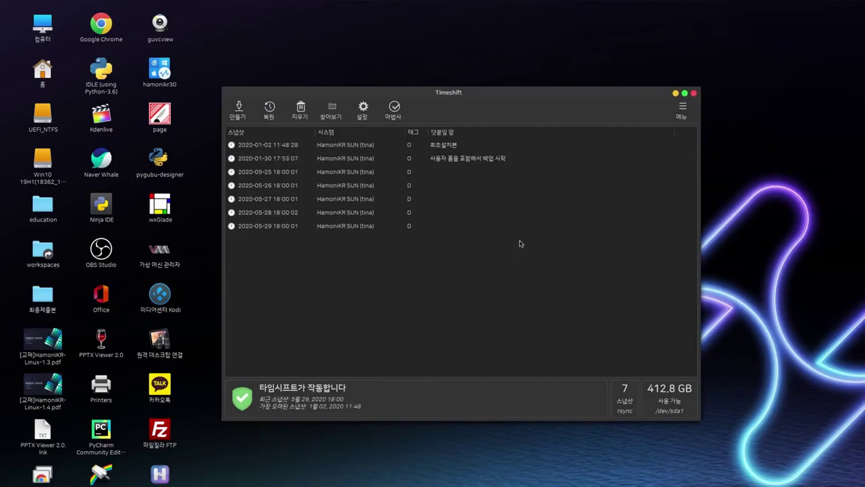
click(681, 112)
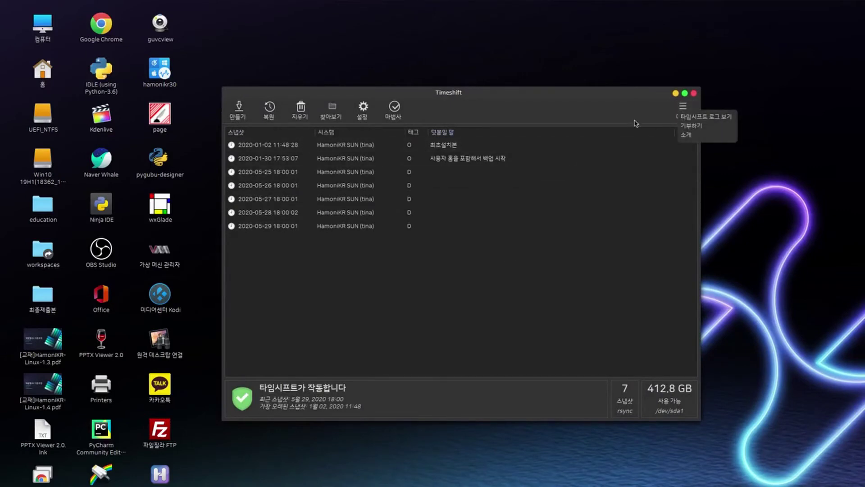
click(539, 255)
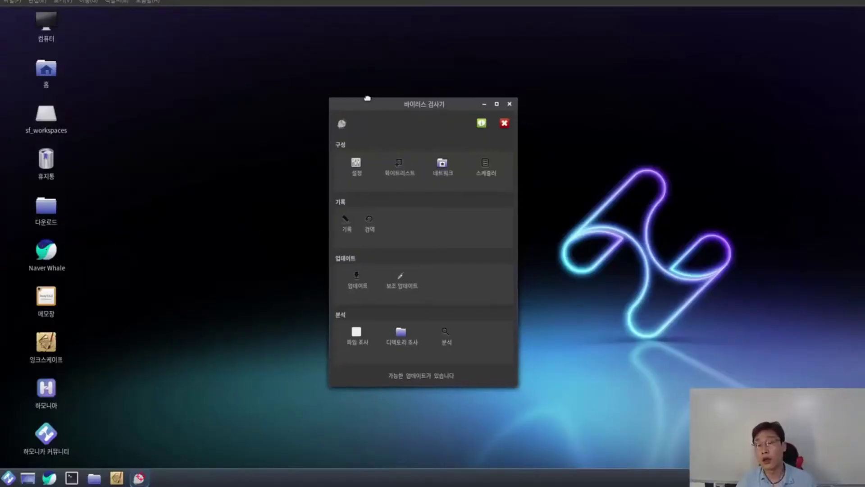
- Move the virus scanner (바이러스 검사기) window aside and select its 업데이트 item after briefly opening a terminal
drag(377, 99, 335, 81)
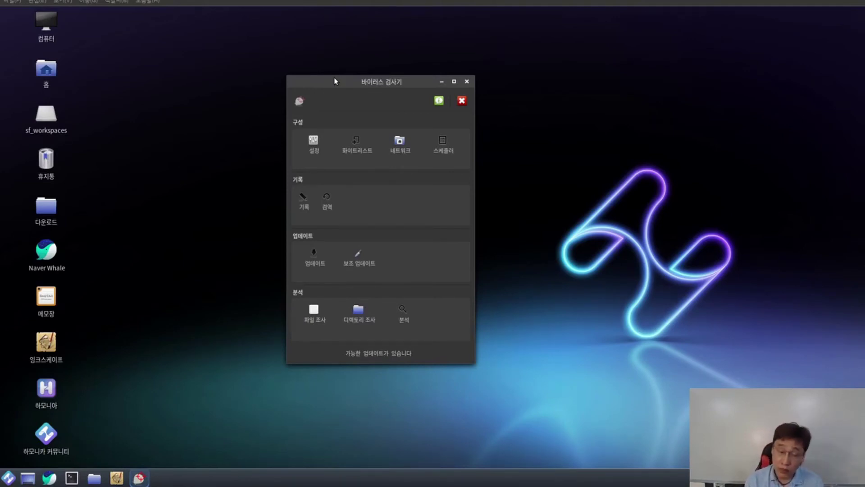
click(72, 482)
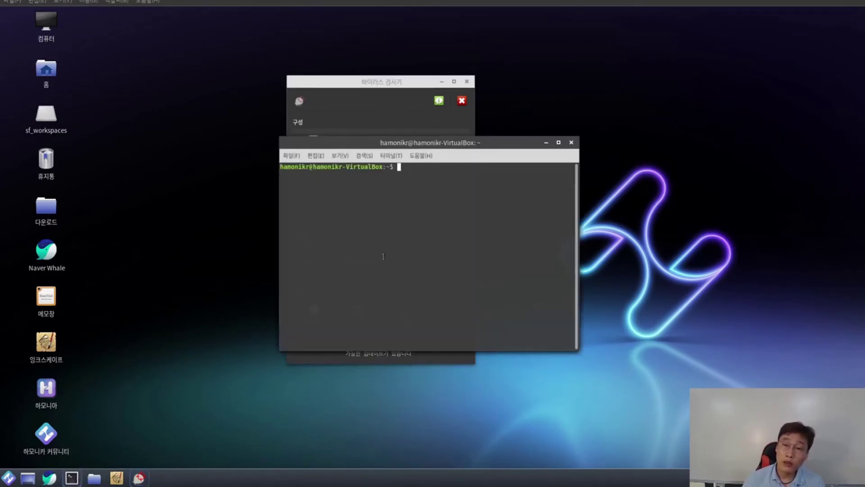
click(571, 143)
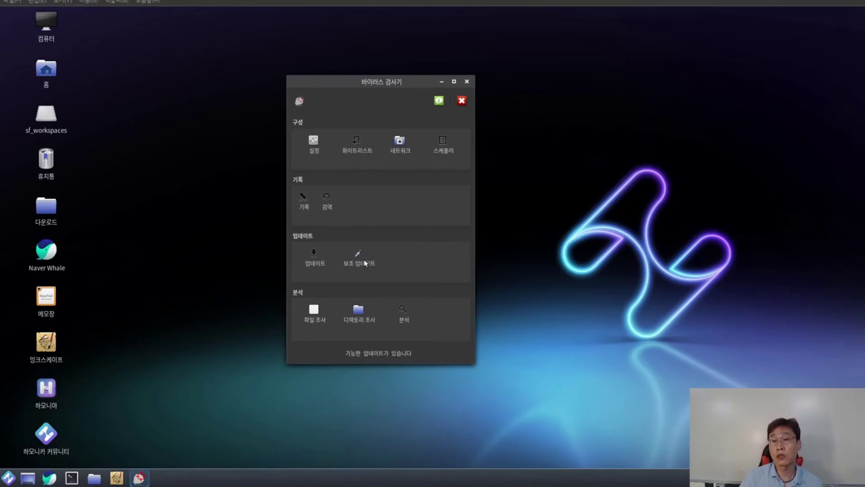
click(313, 264)
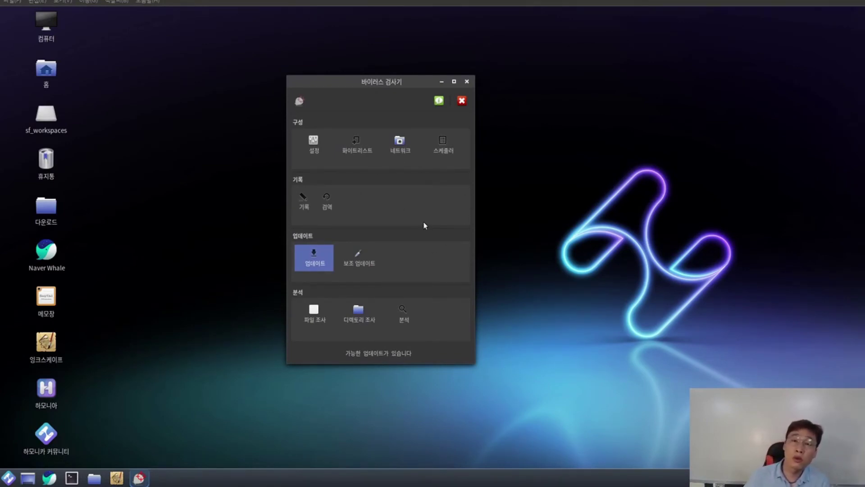
- Open the home folder and check the operations offered for the work folder, including the threat scan
click(47, 71)
double_click(46, 70)
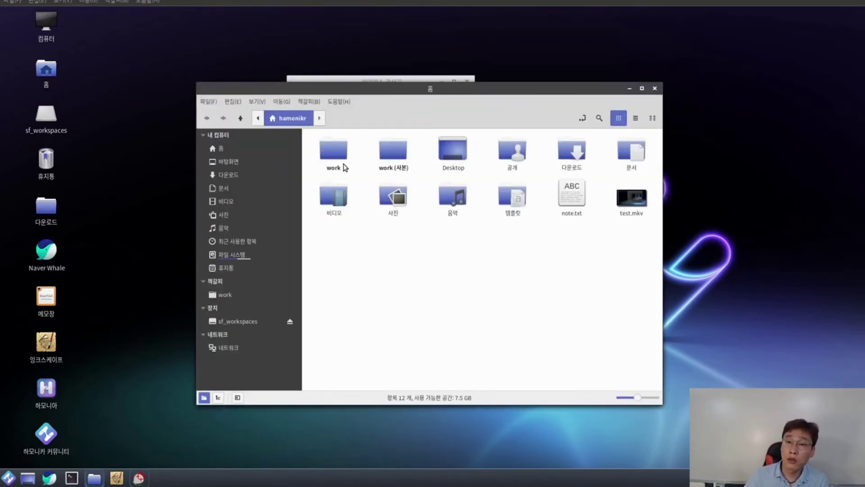
click(341, 157)
right_click(339, 156)
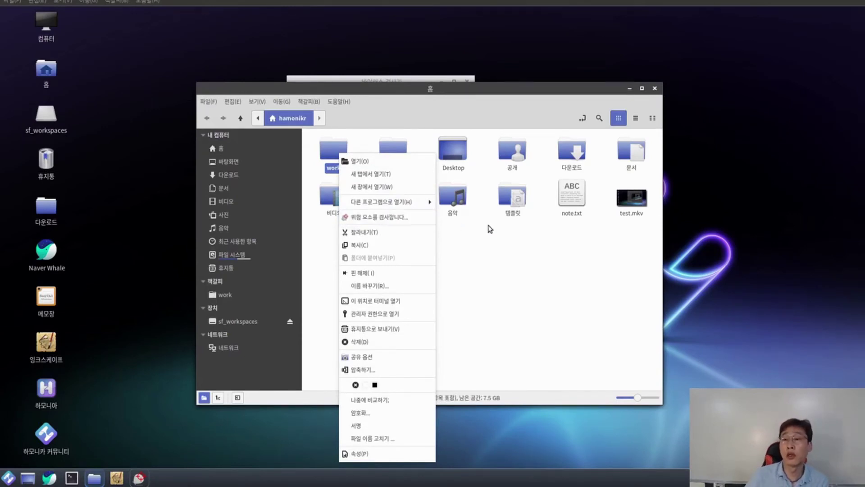
click(410, 79)
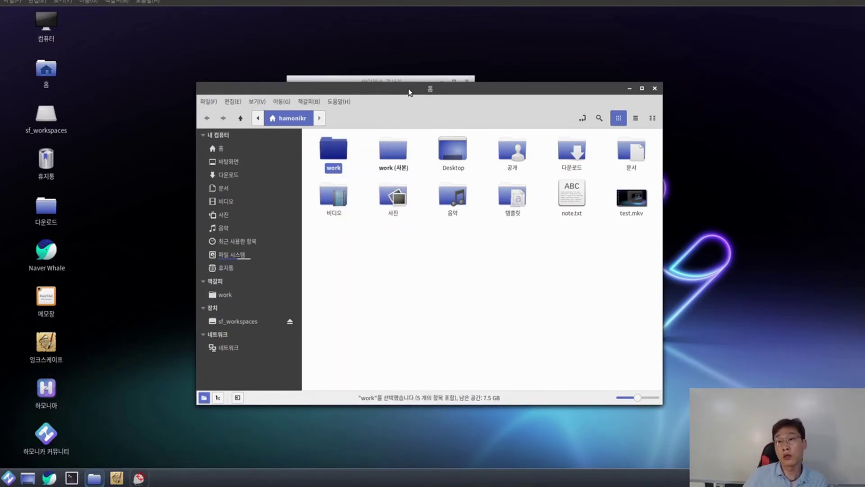
- Move the home folder window off the virus scanner, and close both windows
drag(407, 91, 365, 115)
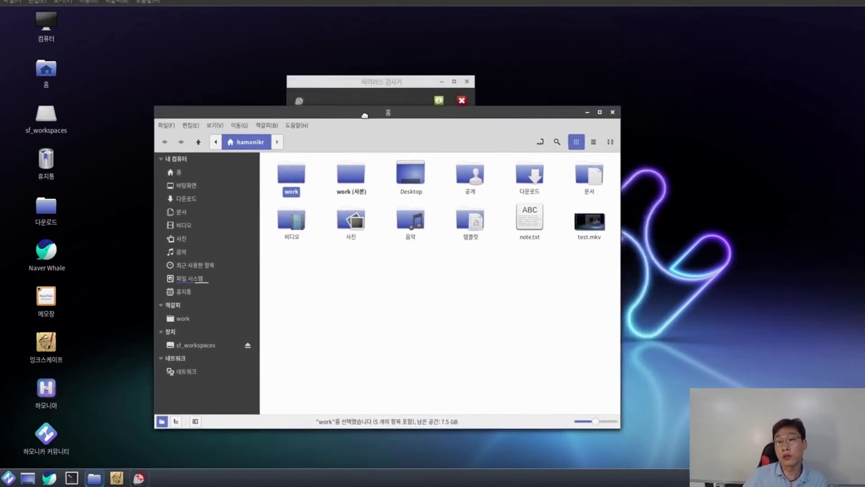
click(467, 82)
click(469, 74)
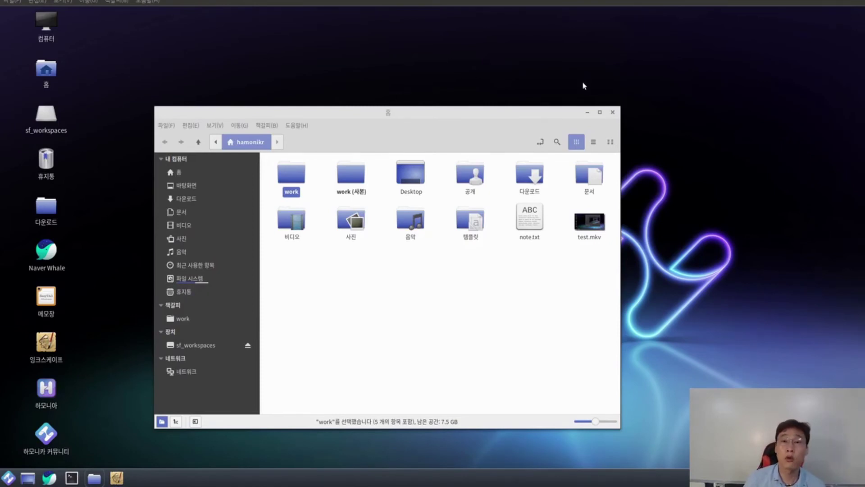
click(612, 112)
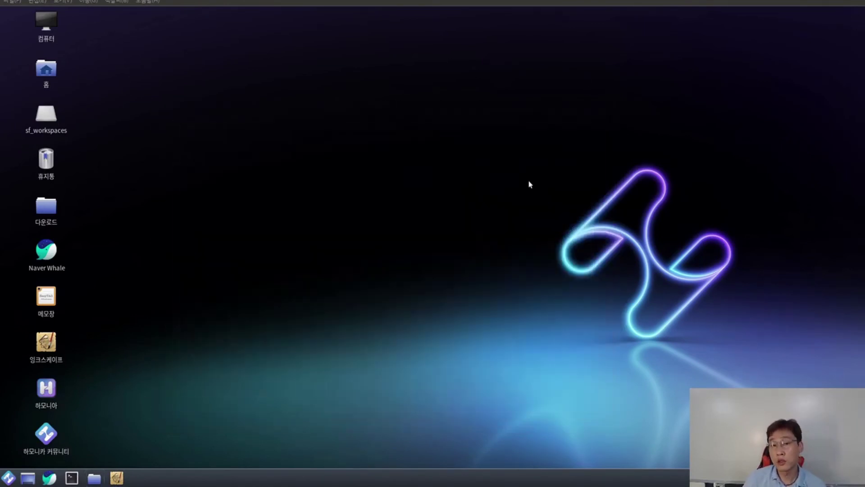
- Look through the applications listed under the 관리 and 기본 설정 categories, and close the application list
click(7, 478)
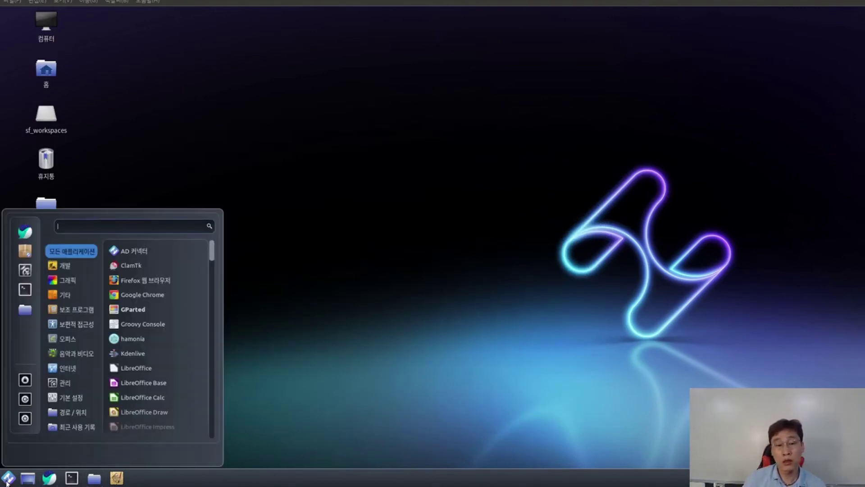
click(83, 386)
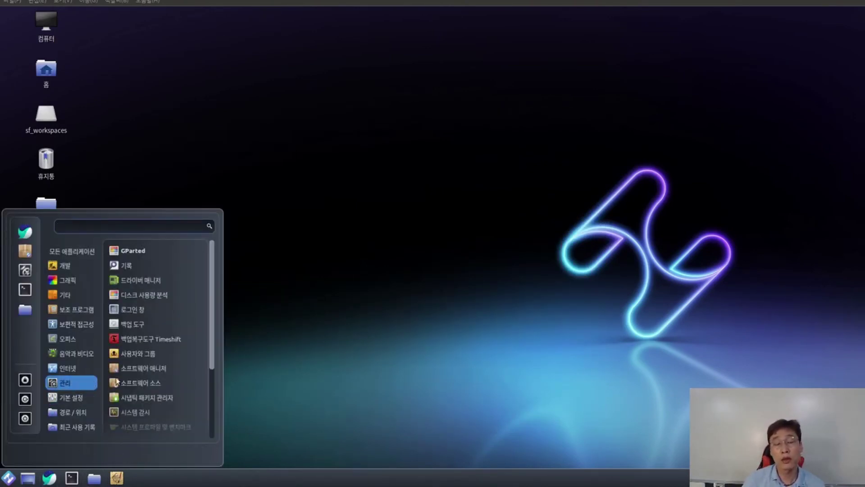
scroll(161, 383, down, 3)
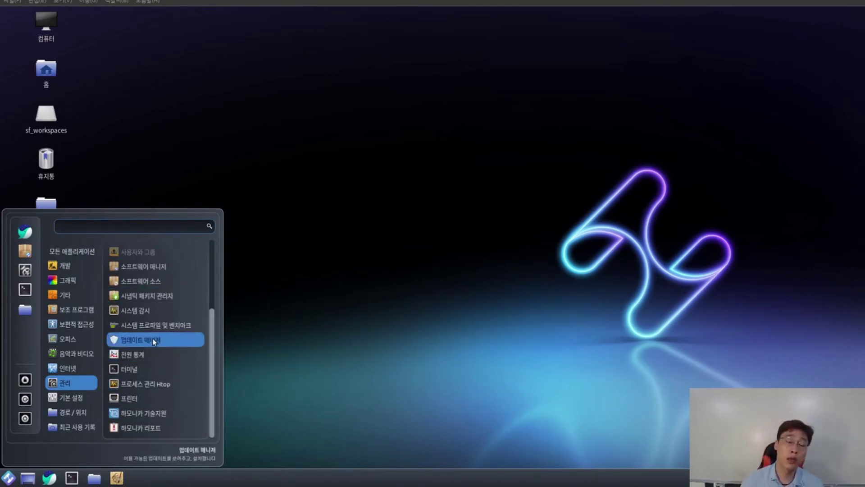
click(84, 396)
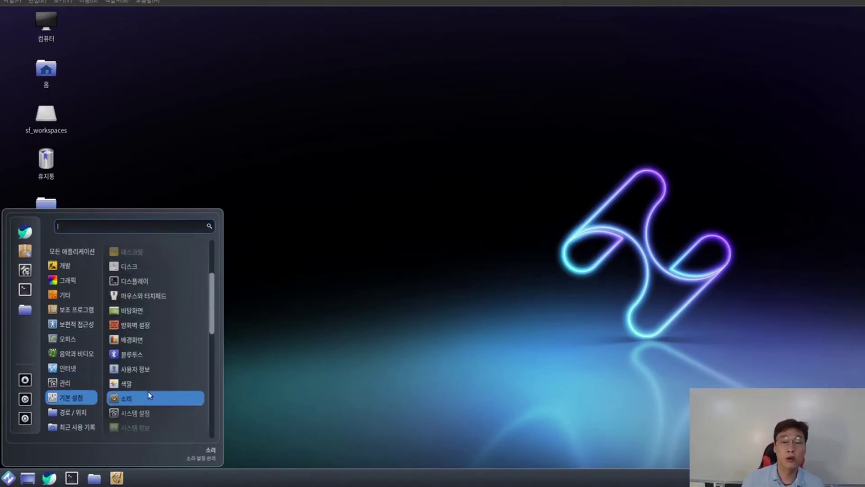
scroll(149, 396, down, 4)
scroll(149, 397, down, 5)
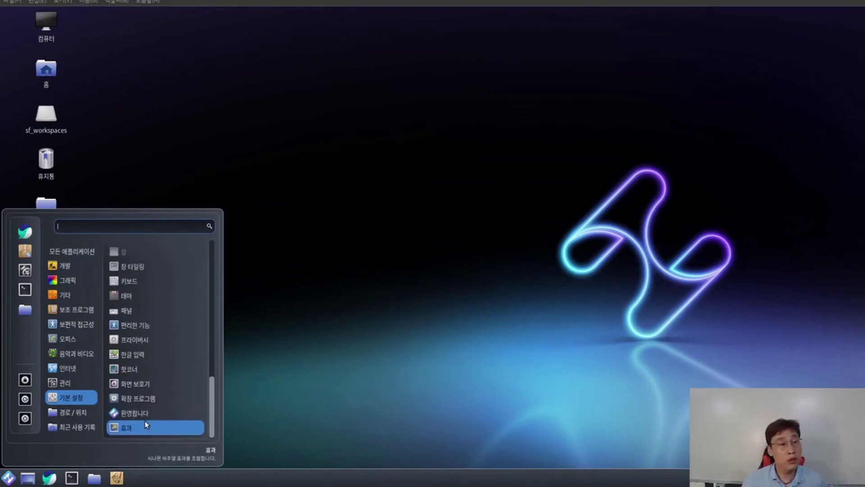
click(350, 398)
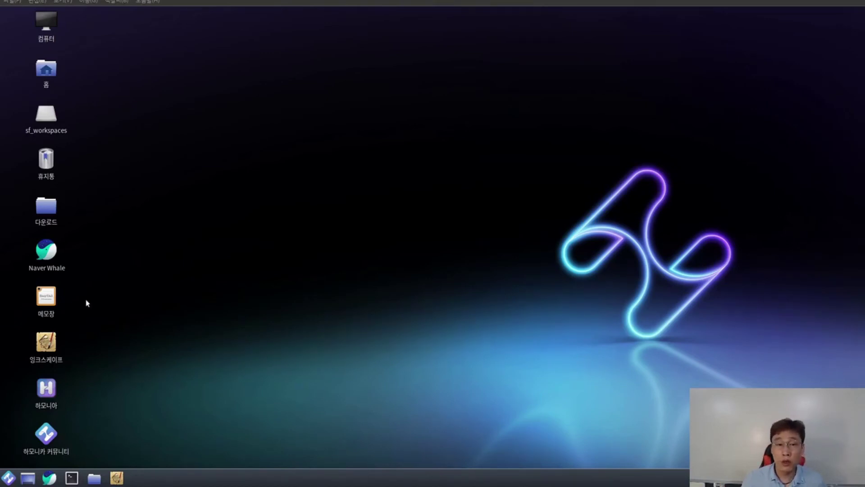
- Open the HamoniKR community site hamonikr.org in Naver Whale and look over its notice, free, user and comment boards
double_click(45, 250)
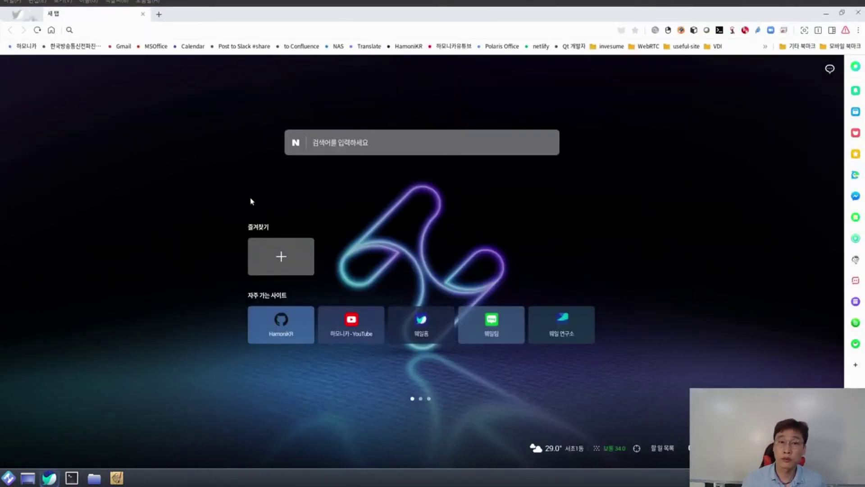
click(23, 47)
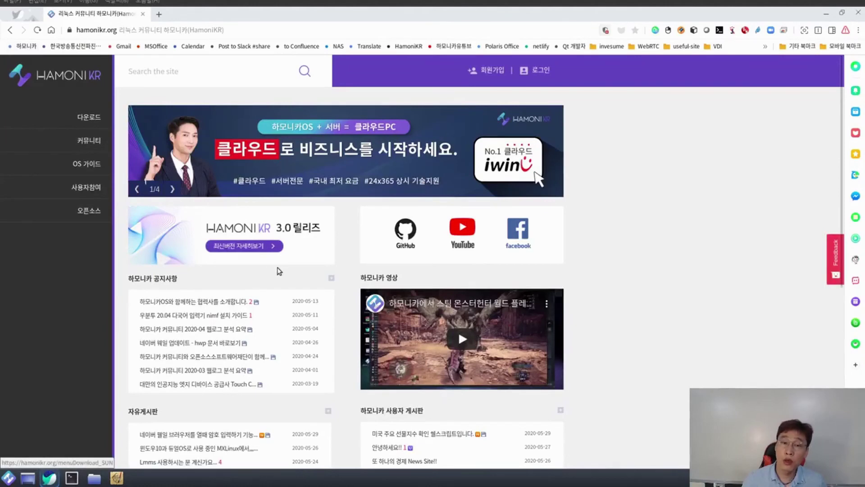
scroll(317, 262, down, 2)
scroll(317, 262, down, 3)
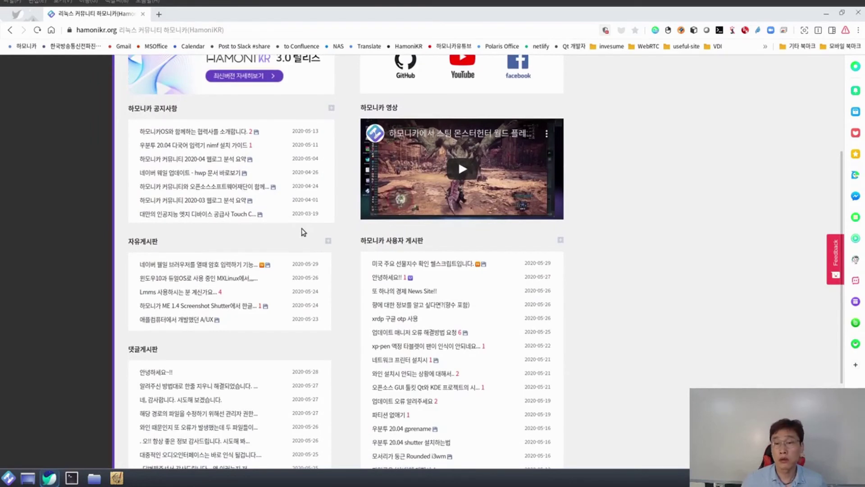
scroll(306, 239, down, 1)
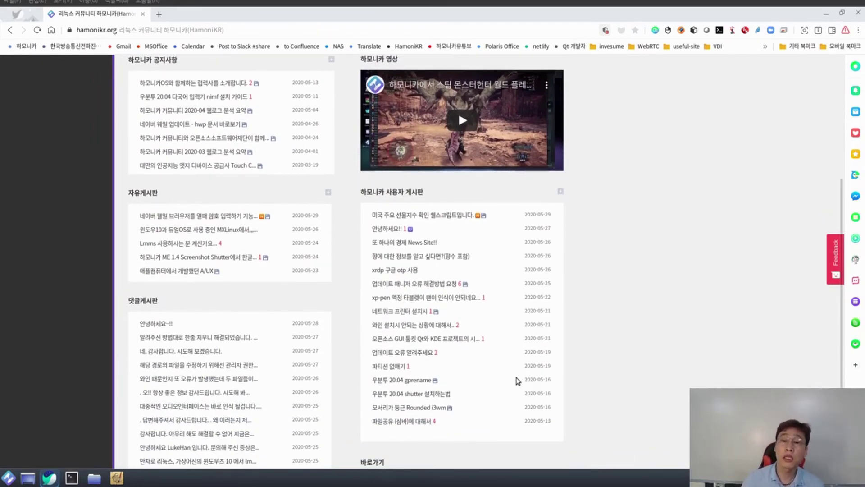
scroll(482, 399, down, 1)
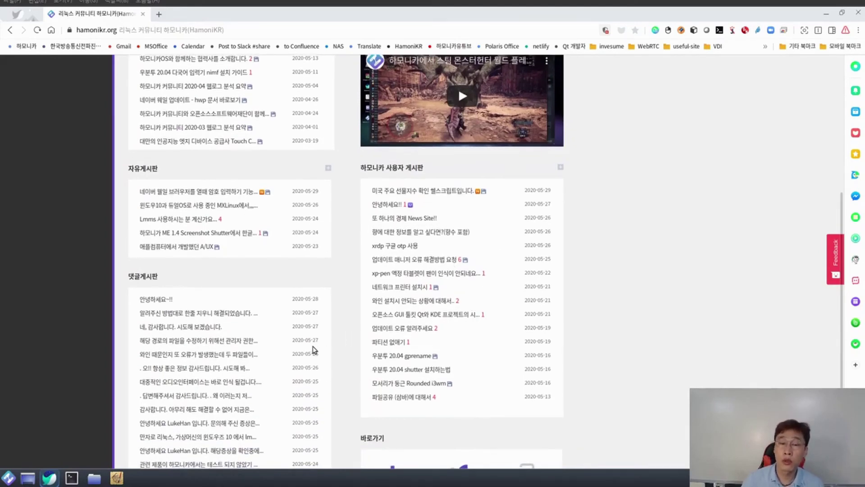
- Open the update manager error thread from the comment board (댓글게시판) and read the question and its answers
click(231, 314)
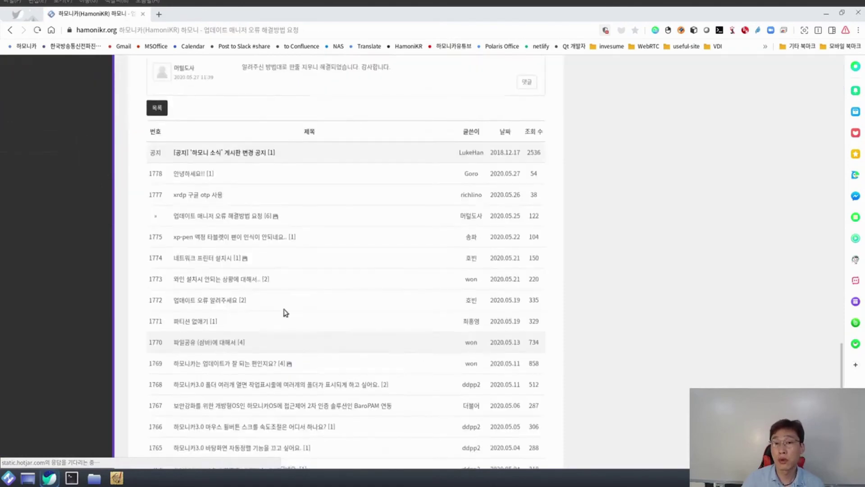
scroll(293, 284, up, 3)
scroll(429, 353, up, 10)
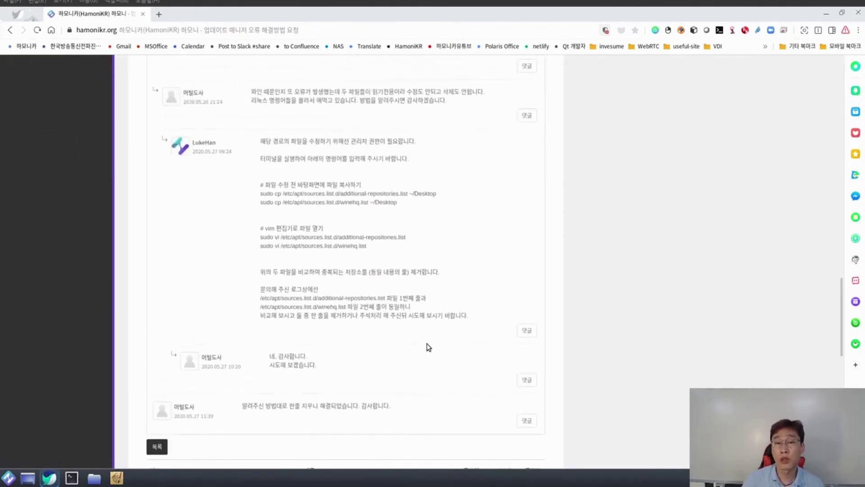
scroll(430, 359, up, 10)
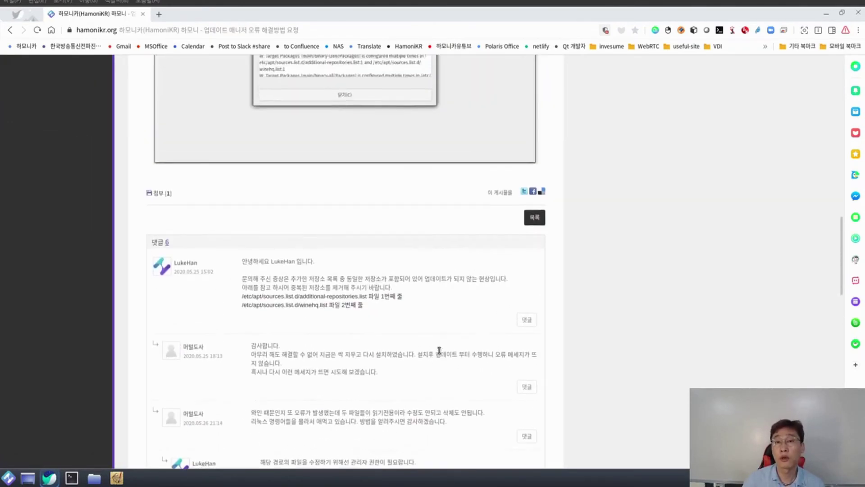
scroll(424, 334, up, 6)
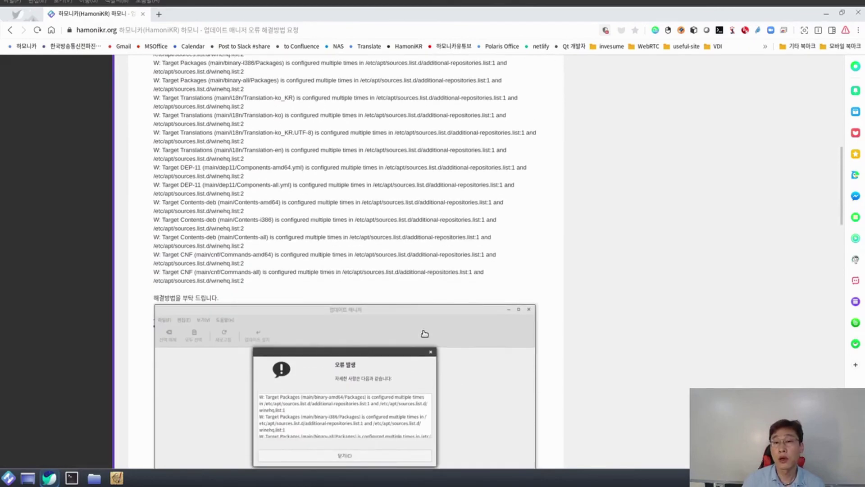
scroll(424, 333, down, 5)
scroll(424, 334, down, 10)
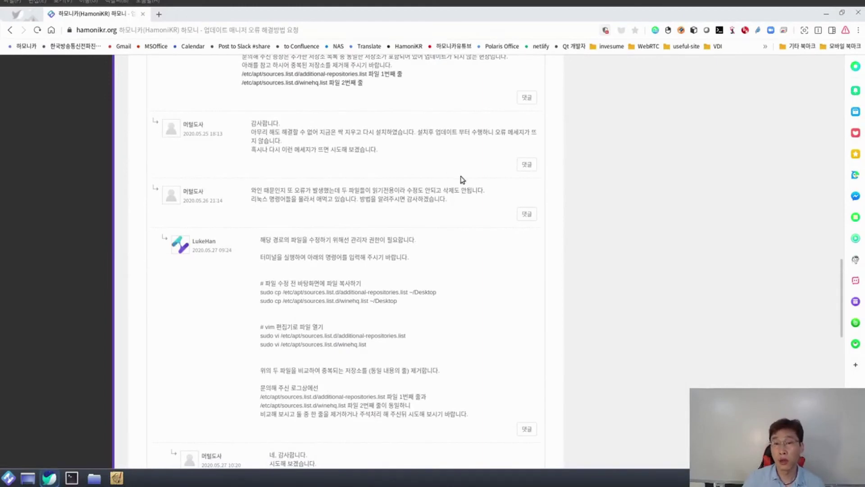
scroll(424, 353, down, 8)
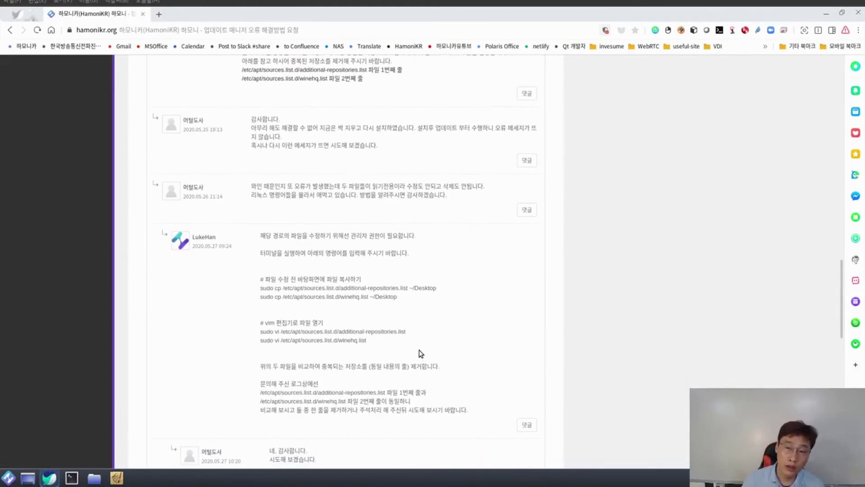
scroll(418, 352, up, 7)
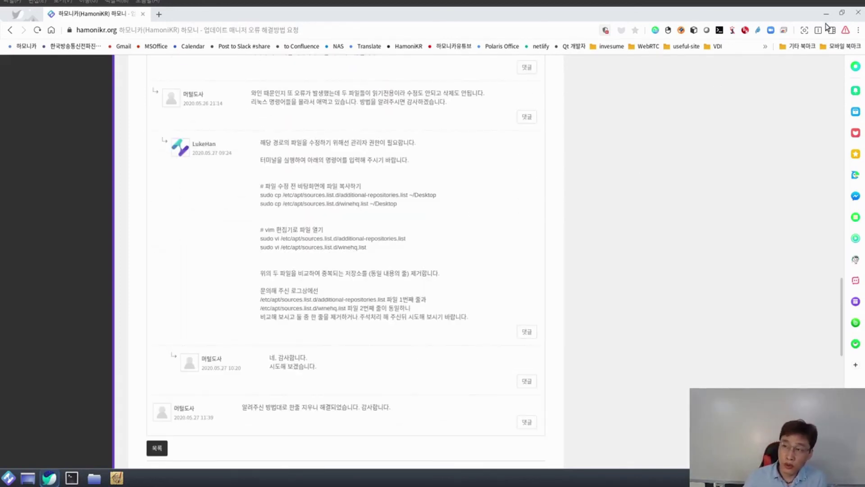
- Restore the browser window from full size, enlarge and reposition it on the desktop, and close it
click(842, 13)
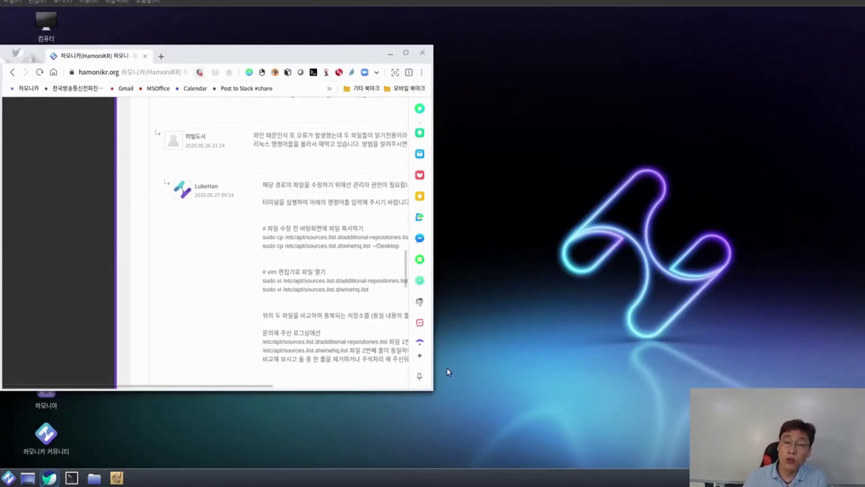
drag(434, 390, 637, 458)
drag(278, 57, 317, 41)
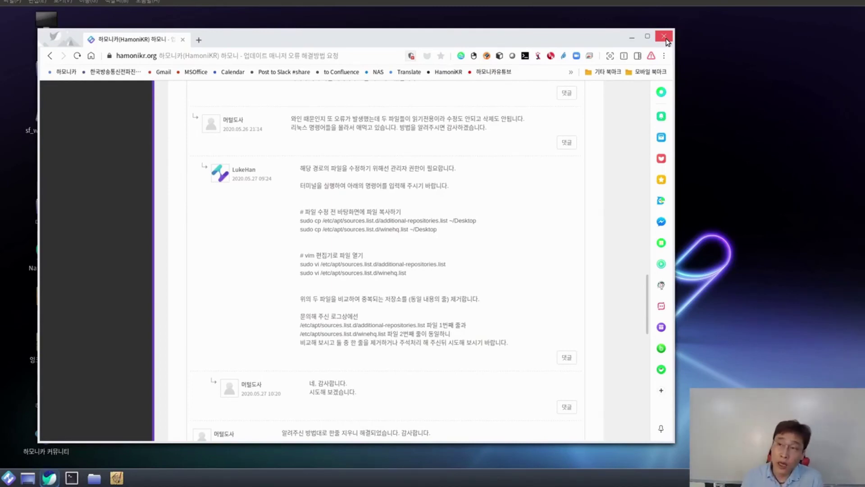
click(664, 37)
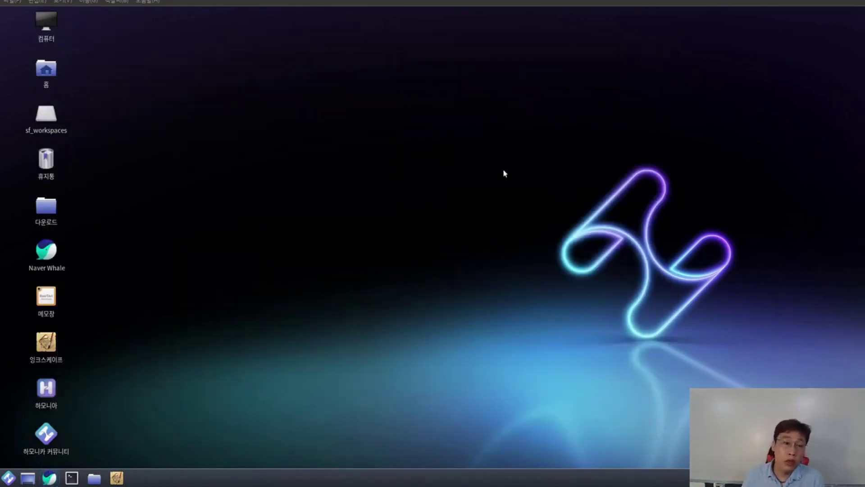